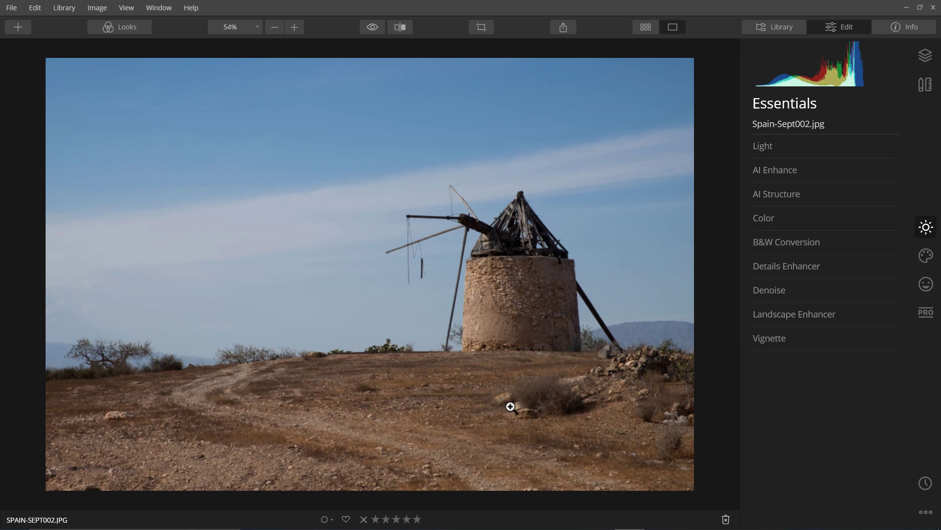
- Expand AI Sky Replacement in the Creative tools and show its Sky Selection list
left_click(928, 255)
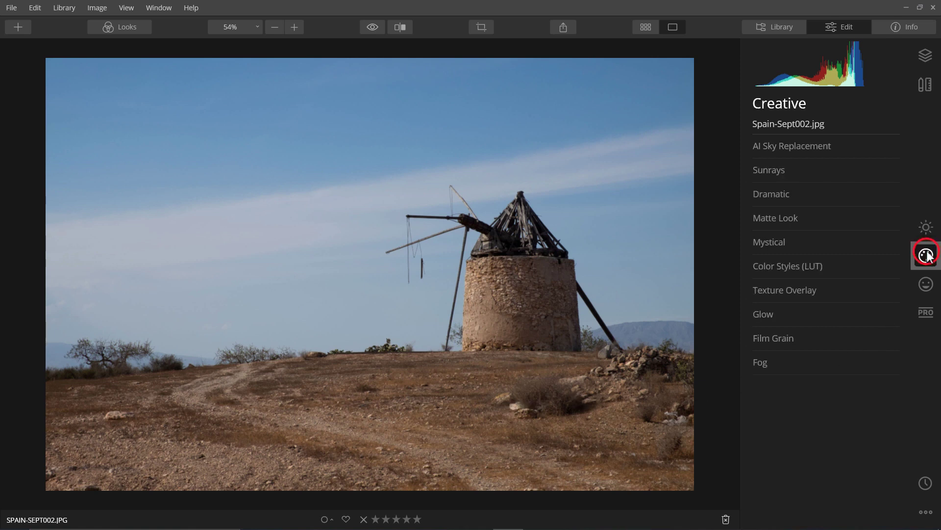
left_click(819, 145)
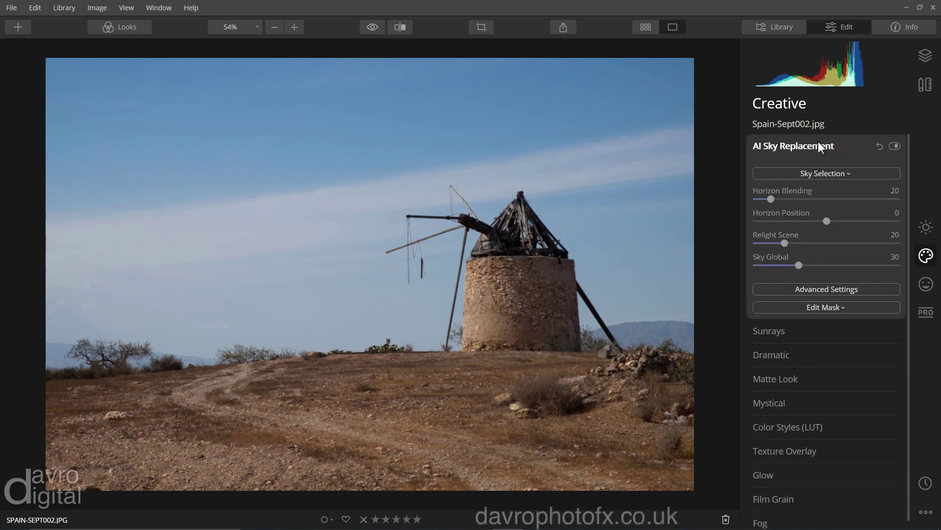
left_click(818, 173)
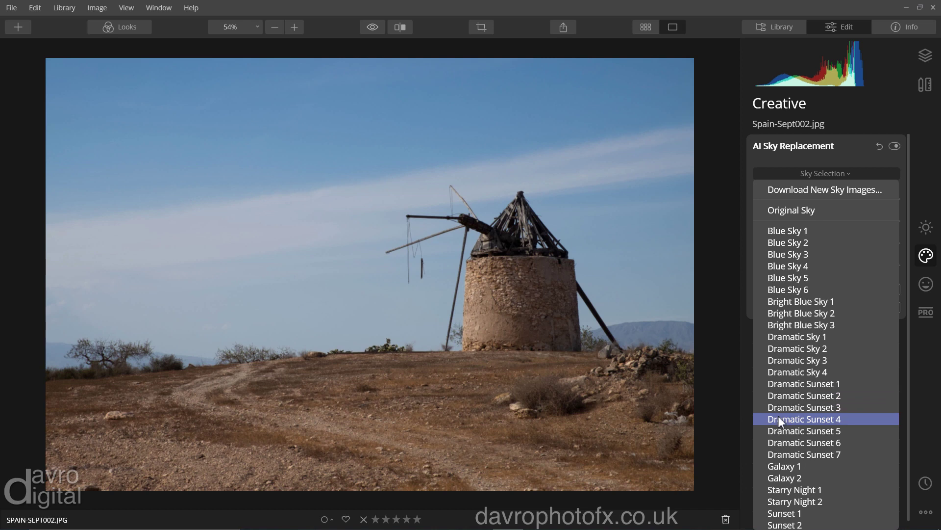
- Apply the Dramatic Sunset 4 sky, then zoom to 100% and pan along the horizon
left_click(814, 419)
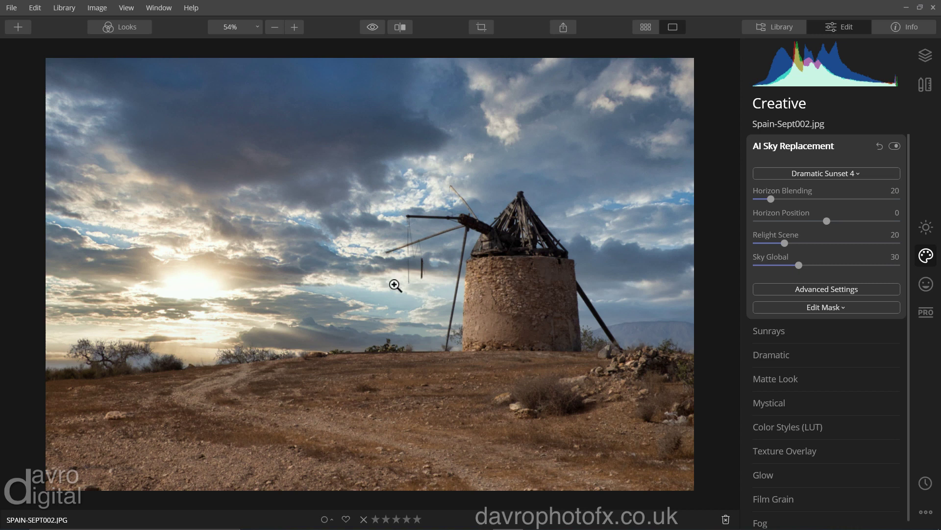
left_click(437, 290)
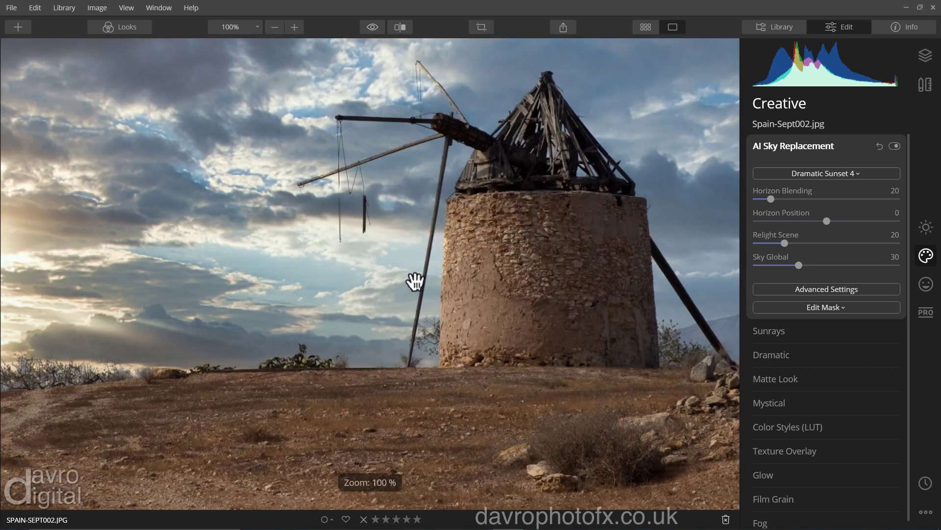
mouse_move(224, 263)
left_mouse_down()
mouse_move(421, 259)
mouse_move(434, 311)
left_mouse_up()
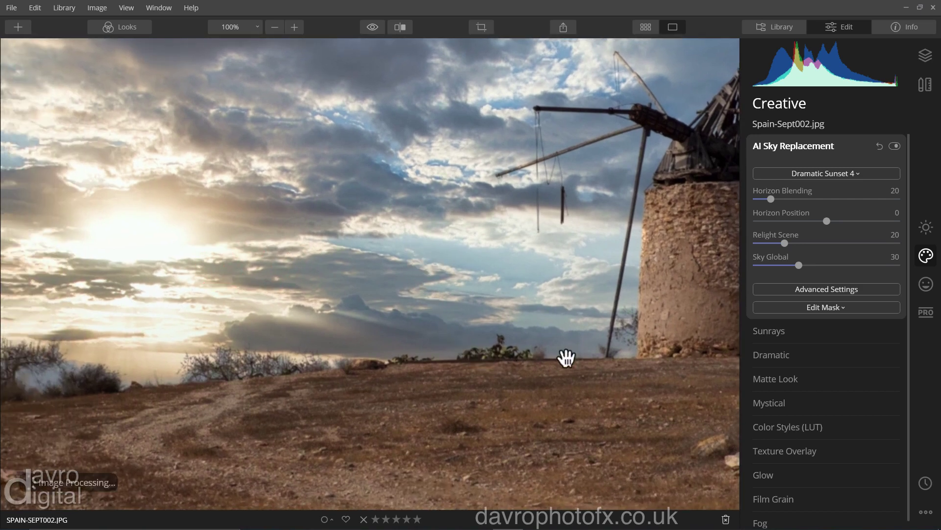
mouse_move(563, 356)
left_mouse_down()
mouse_move(367, 351)
mouse_move(293, 329)
mouse_move(294, 353)
mouse_move(781, 337)
left_mouse_up()
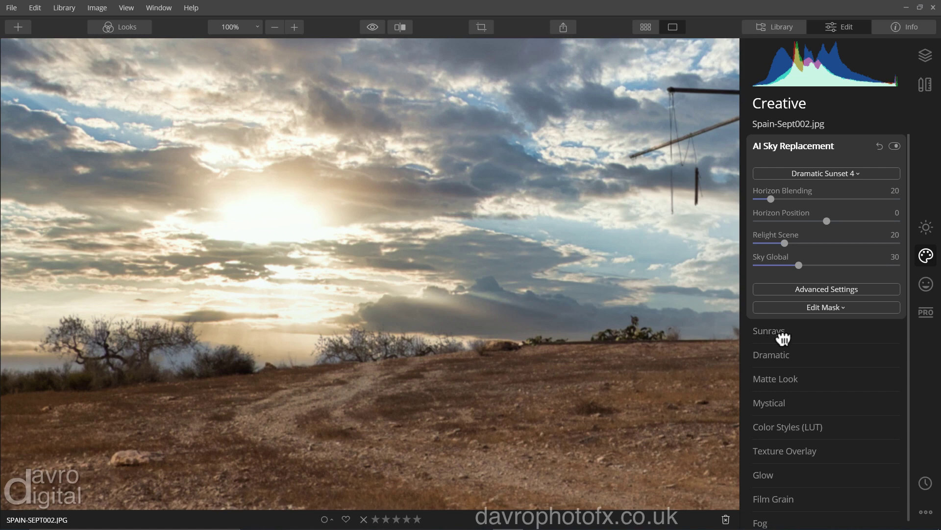
left_click_drag(422, 343, 507, 314)
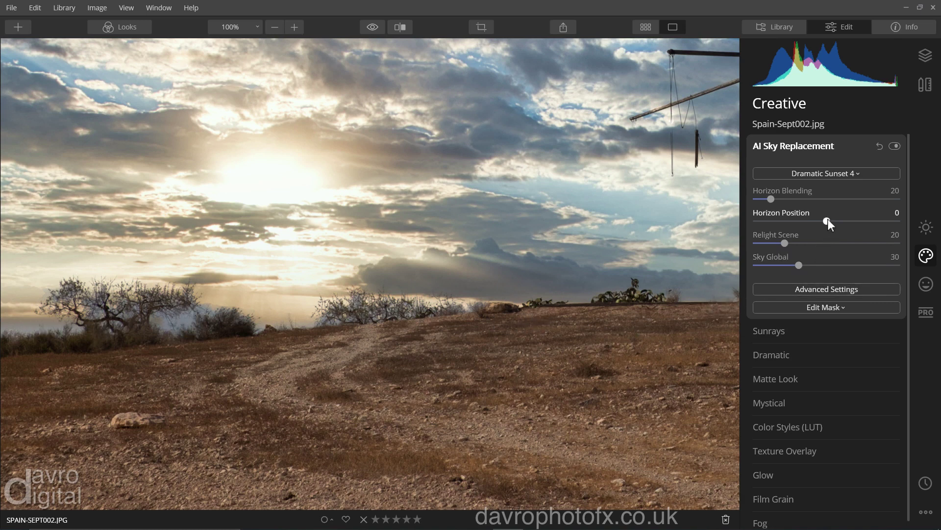
- Set Horizon Position to -4 and Sky Global to 97, then inspect the horizon blend
left_click_drag(827, 219, 825, 219)
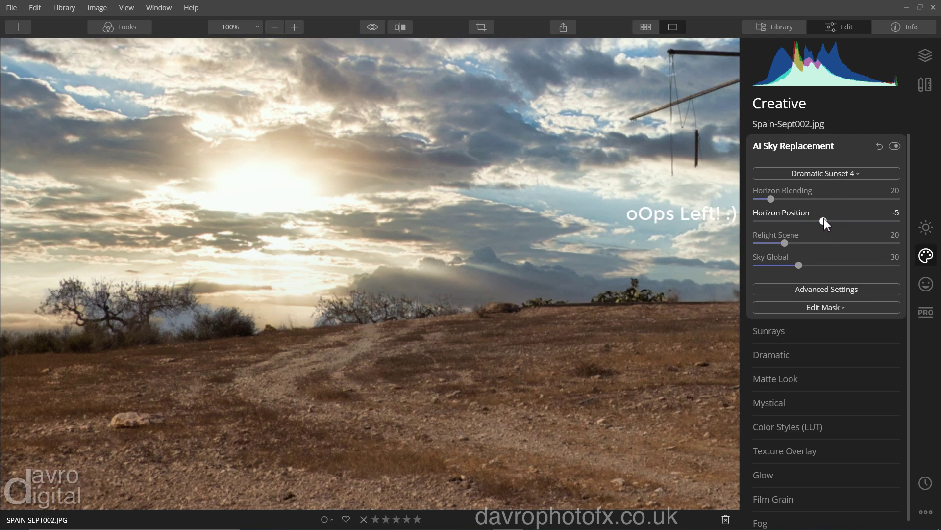
left_click(825, 219)
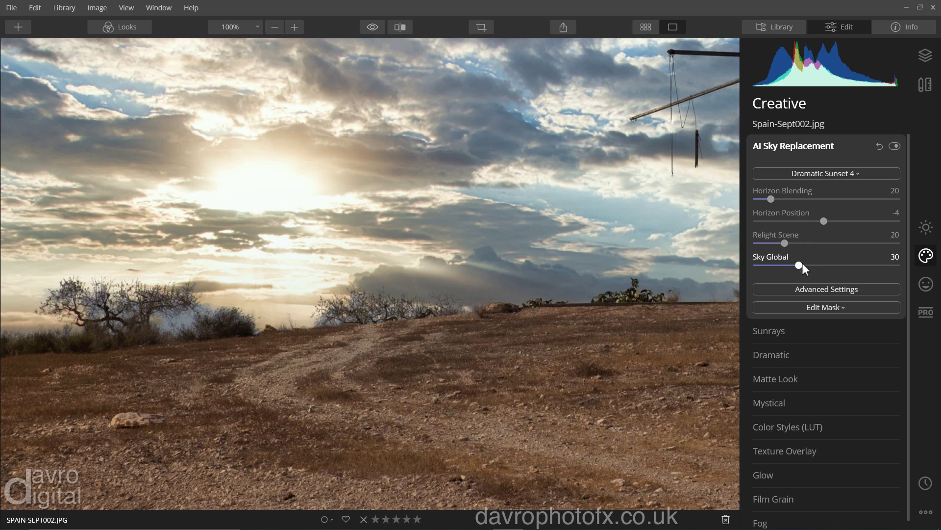
left_click_drag(802, 263, 896, 267)
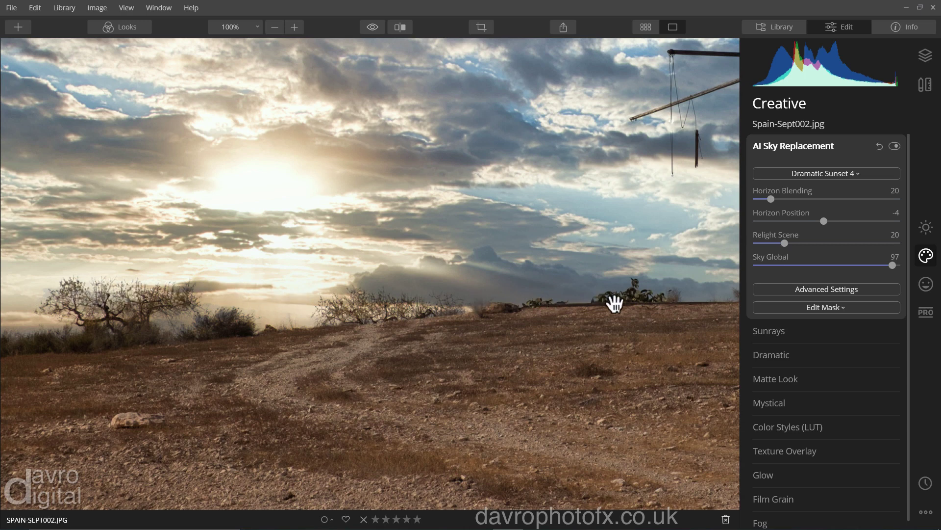
left_click_drag(615, 304, 494, 307)
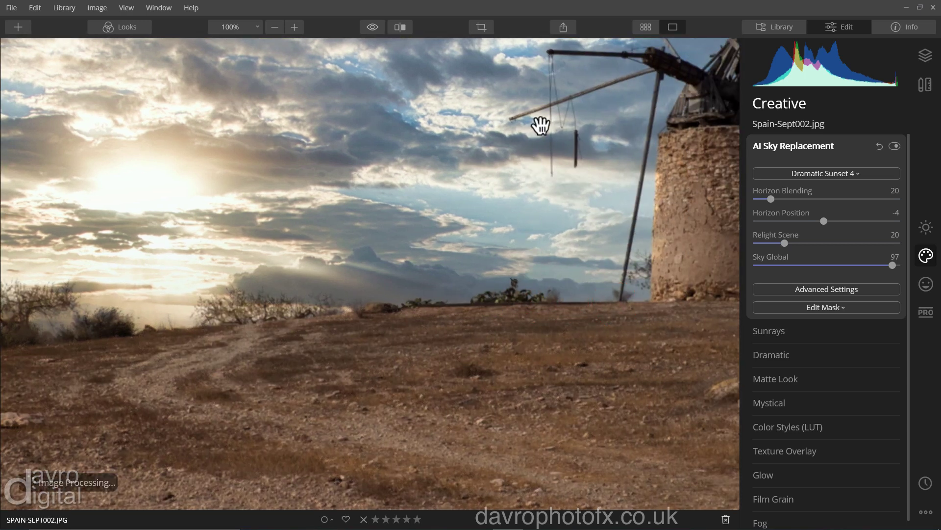
- In the sky's Advanced Settings, raise Close Gaps from 10 to 20 and check around the windmill
left_click(784, 289)
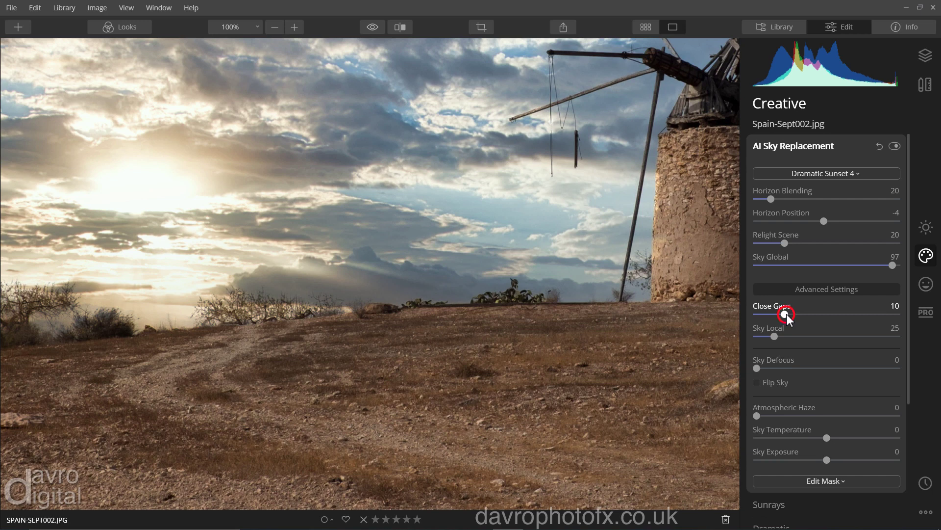
left_click_drag(786, 314, 798, 314)
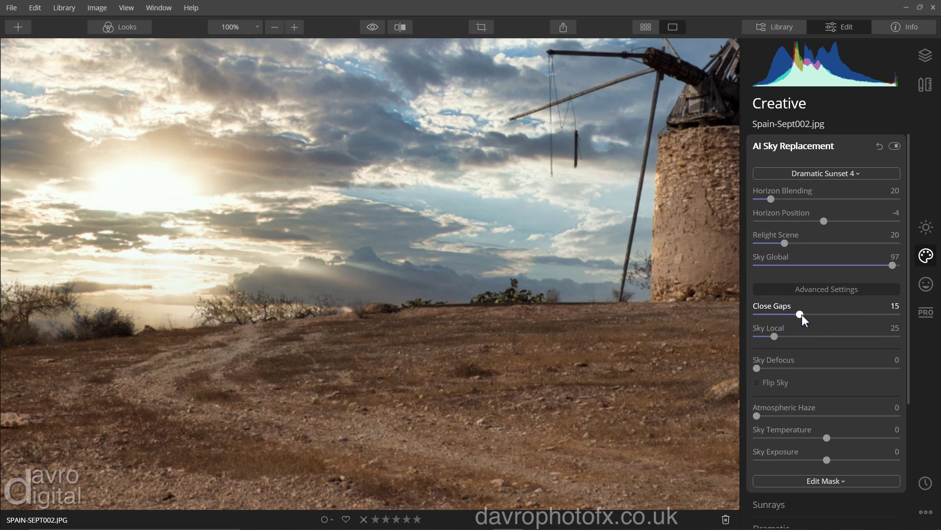
left_click_drag(803, 315, 815, 318)
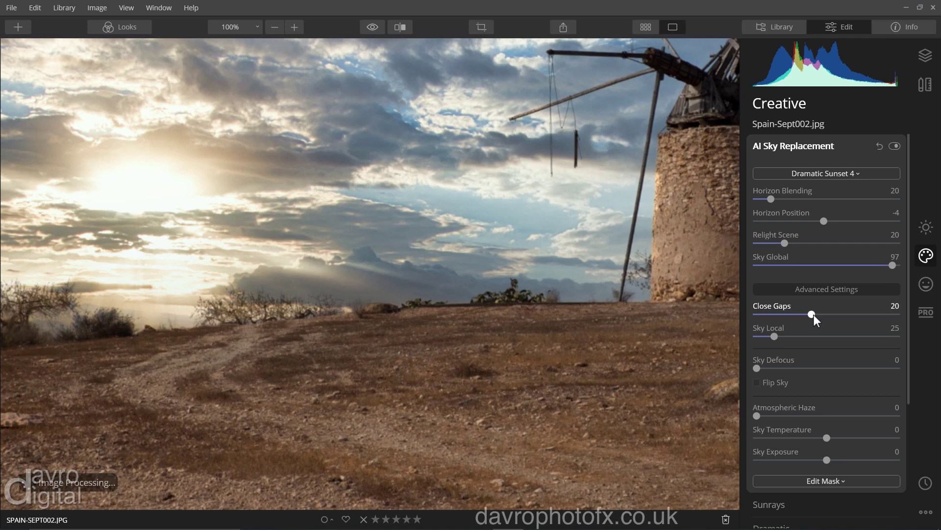
left_click_drag(677, 286, 396, 287)
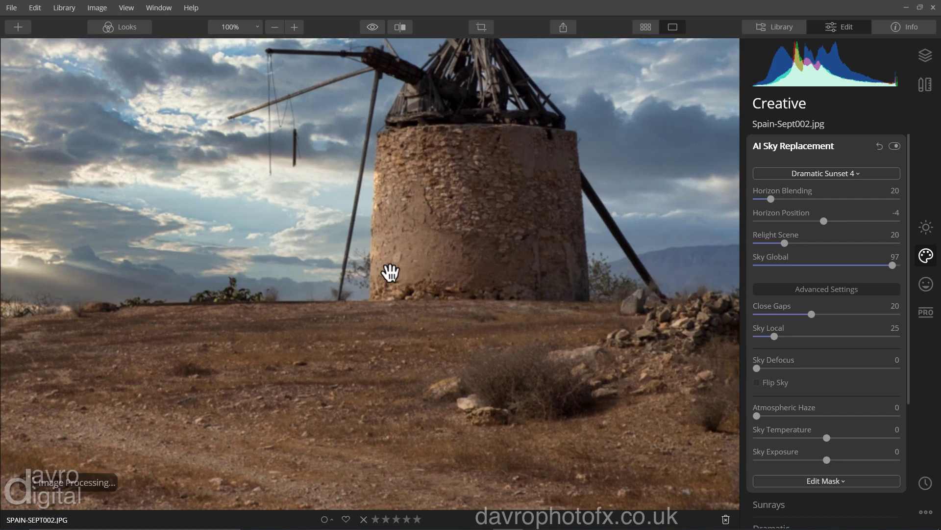
- Zoom to fit and set Relight Scene to 83, resetting once to compare before restoring it
left_click(390, 272)
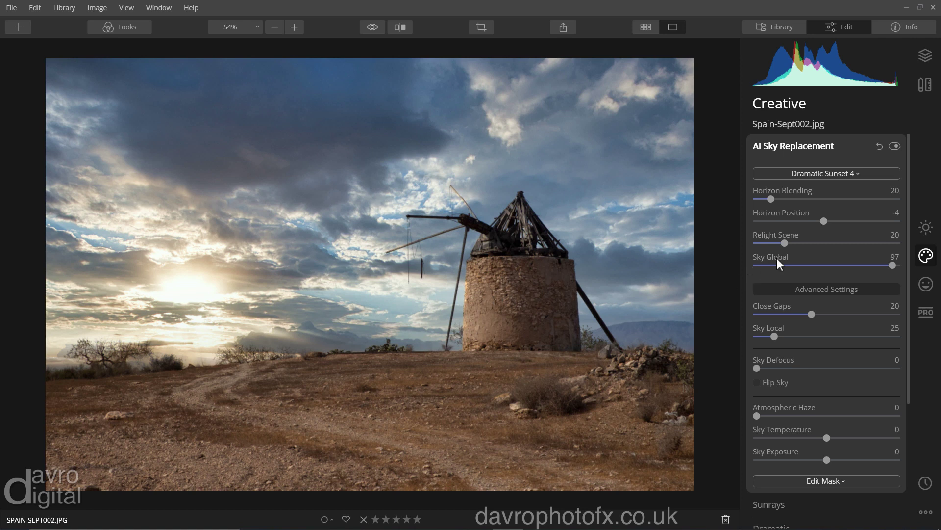
left_click_drag(786, 240, 872, 248)
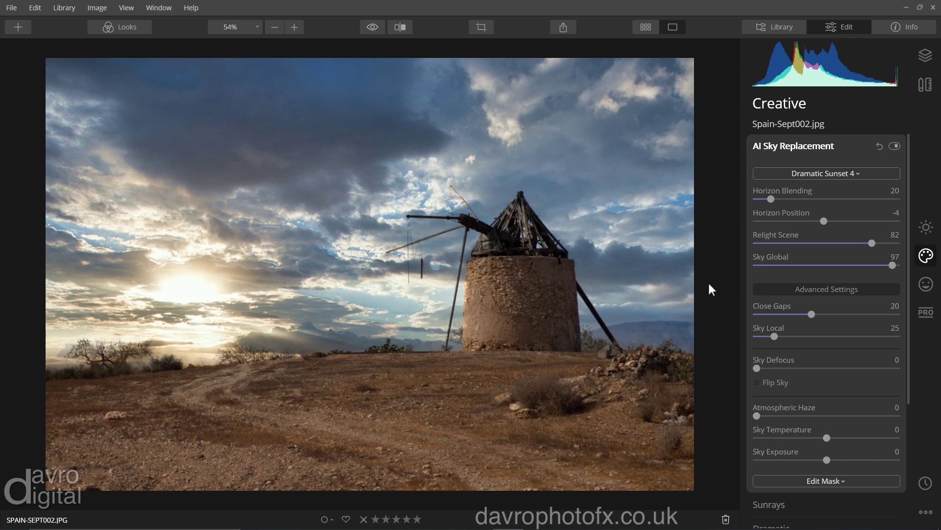
double_click(872, 242)
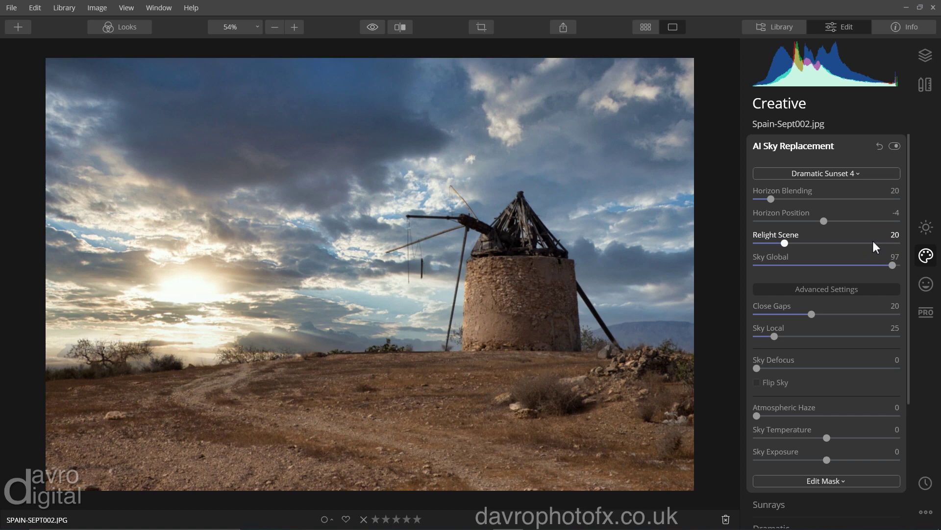
left_click(873, 242)
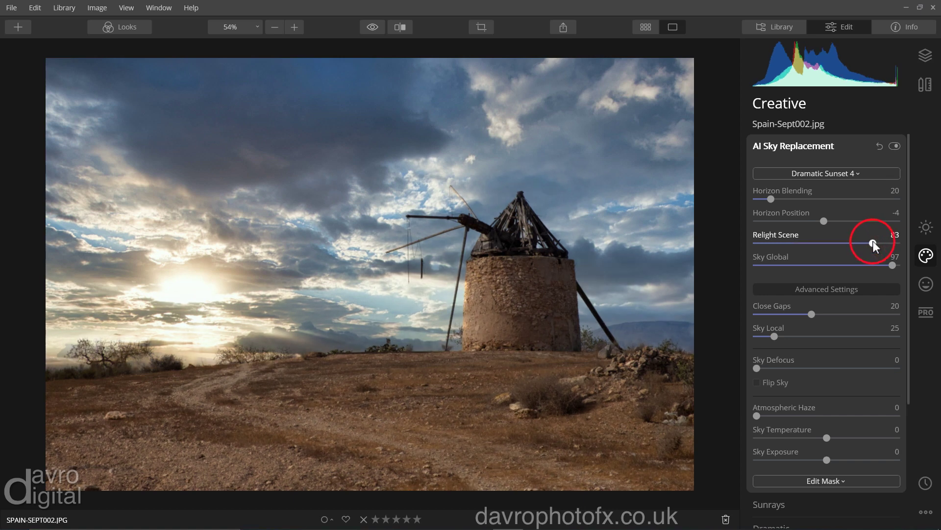
left_click(873, 242)
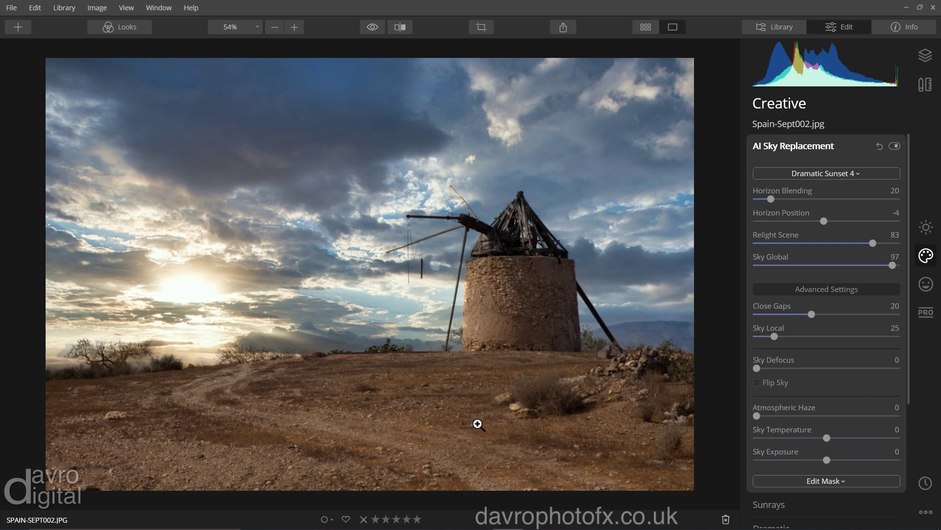
- Set Sky Temperature to 29 and Sky Exposure to -25
left_click_drag(831, 437, 809, 460)
left_click(825, 461)
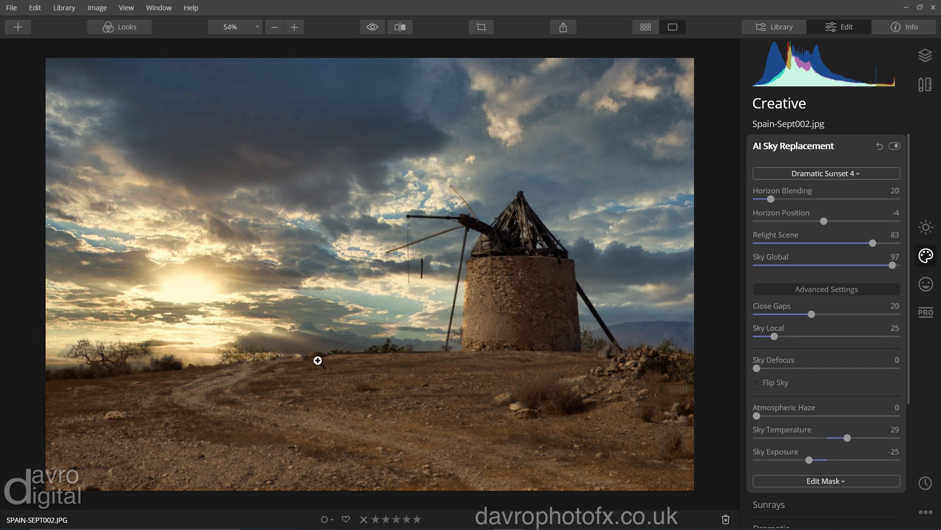
- Add Sunrays at Amount 27 and place the sun centre on the setting sun at left
left_click(756, 502)
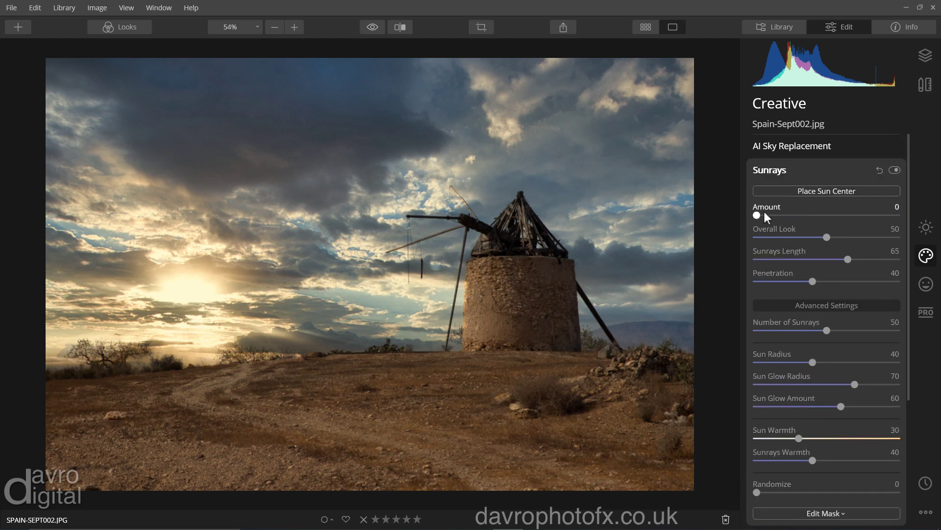
left_click_drag(763, 214, 794, 216)
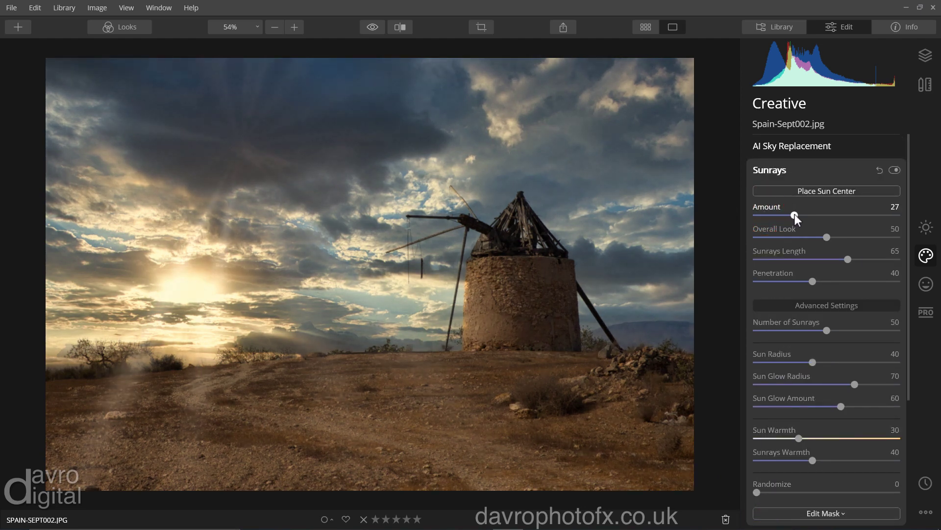
left_click(806, 190)
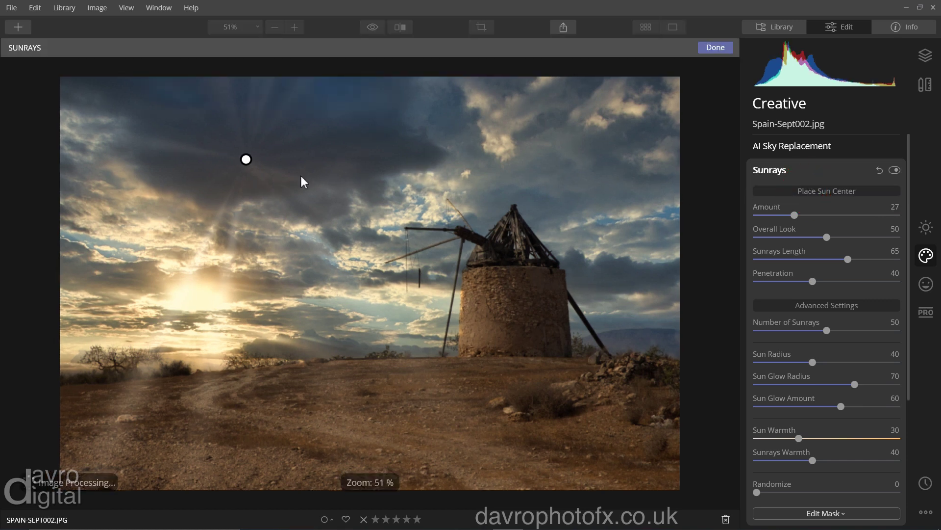
left_click(246, 158)
left_click_drag(247, 158, 211, 202)
left_click_drag(152, 253, 503, 297)
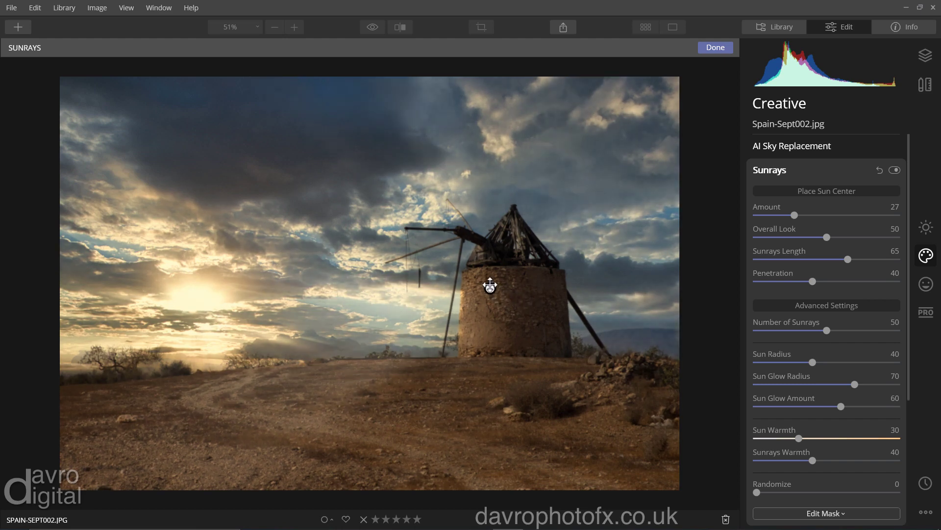
left_click_drag(490, 285, 195, 319)
- Adjust the sunrays to Length 49, Amount 16 and Penetration 9
left_click_drag(793, 215, 785, 215)
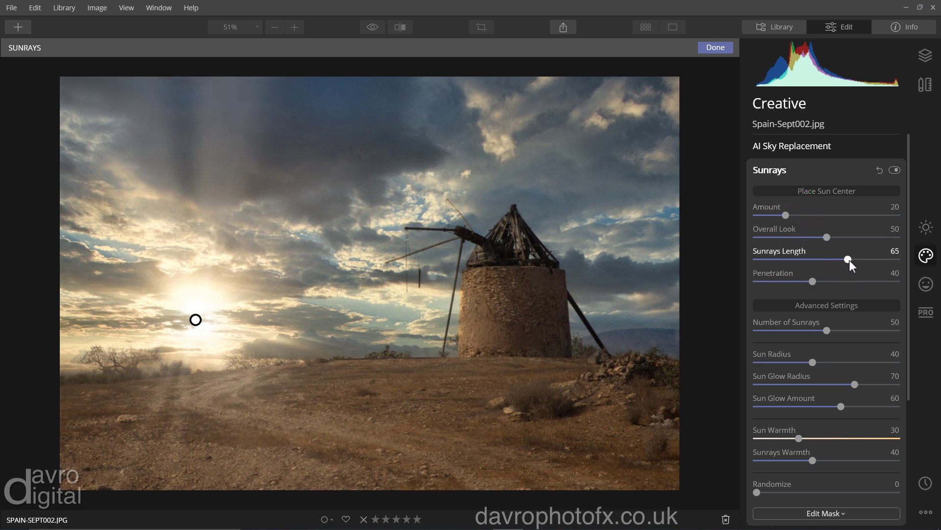
left_click_drag(849, 259, 826, 258)
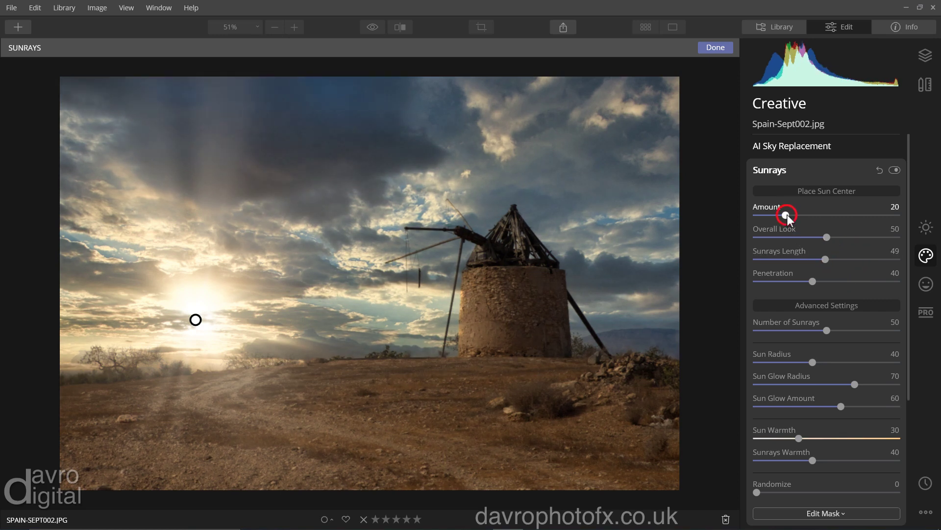
left_click_drag(787, 214, 781, 214)
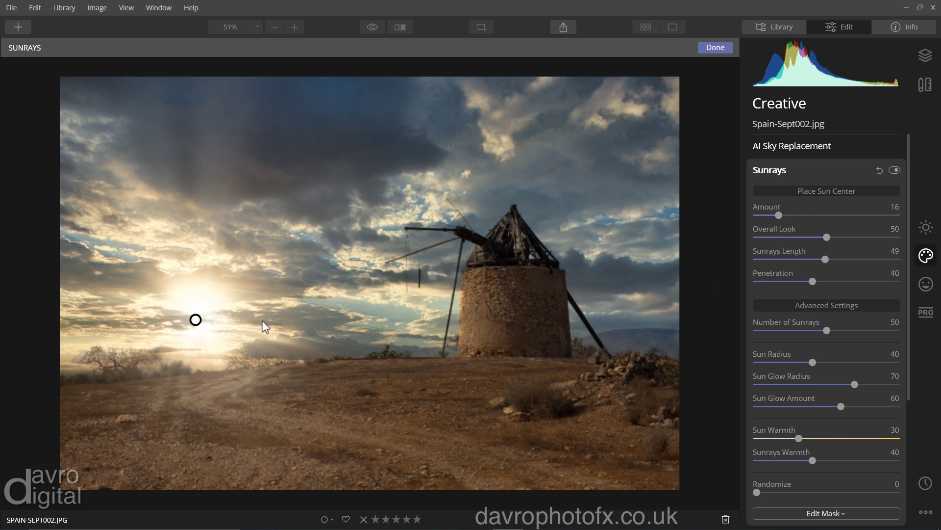
left_click(777, 281)
left_click_drag(776, 281, 770, 281)
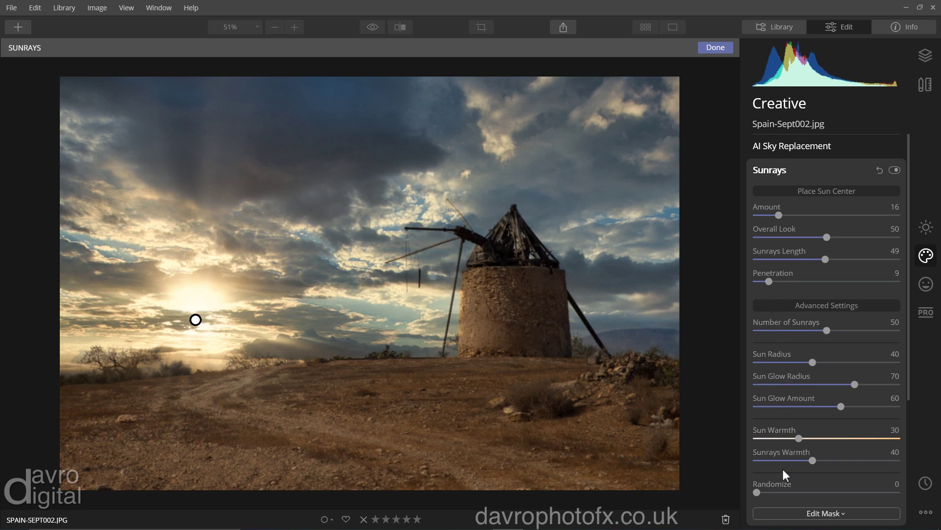
- Warm the sunrays to 52 and toggle the effect off and on to compare
left_click_drag(814, 459, 828, 460)
left_click(896, 170)
left_click(894, 170)
- Under Essentials, expand AI Enhance and set AI Accent to 24
left_click(922, 225)
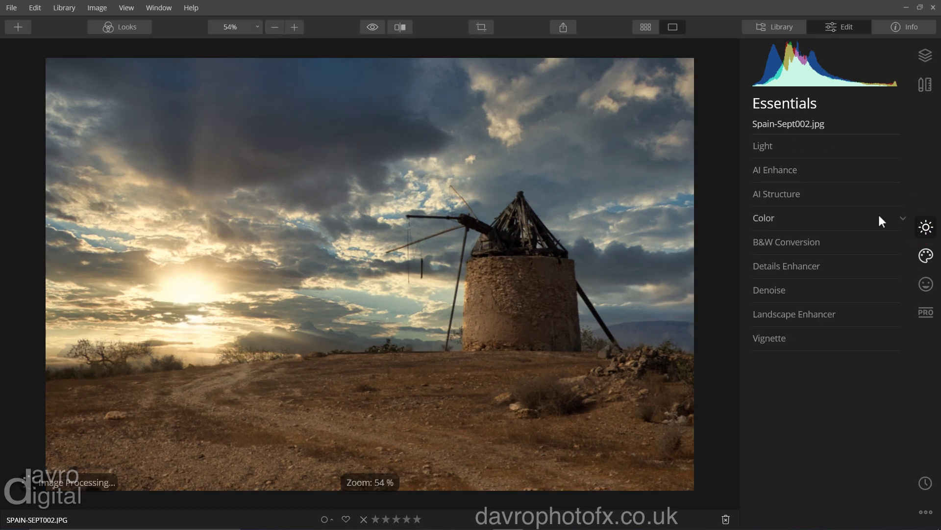
left_click(802, 171)
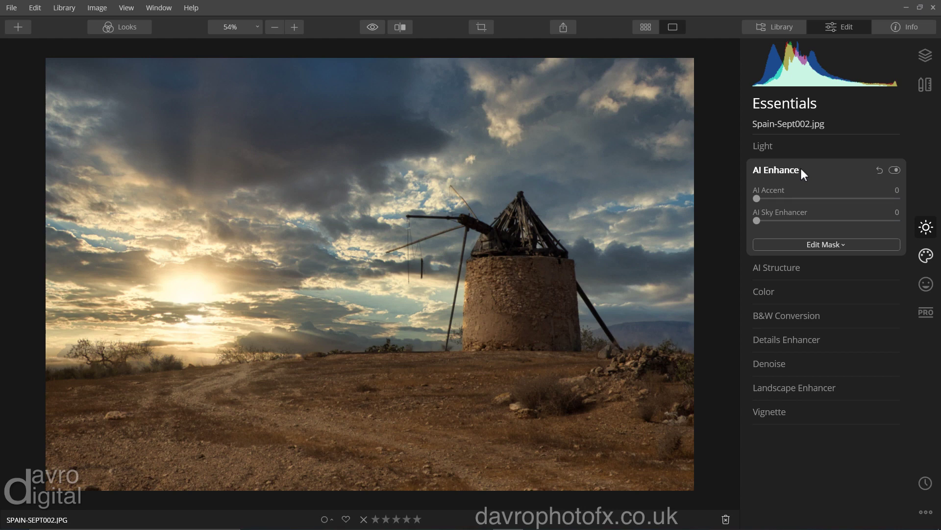
left_click(783, 197)
mouse_move(783, 196)
left_mouse_down()
mouse_move(805, 200)
mouse_move(755, 198)
mouse_move(790, 198)
left_mouse_up()
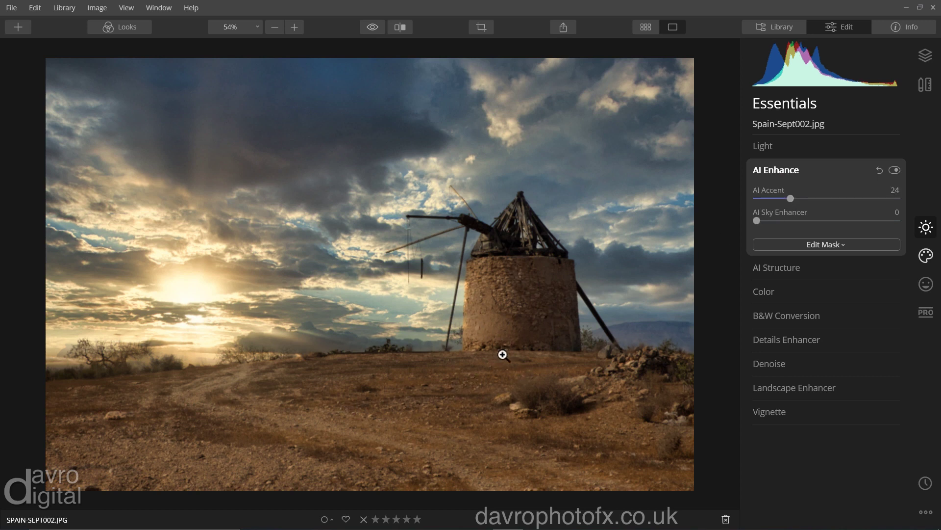
- Raise AI Sky Enhancer to 29
left_click(774, 219)
left_click_drag(775, 220, 798, 225)
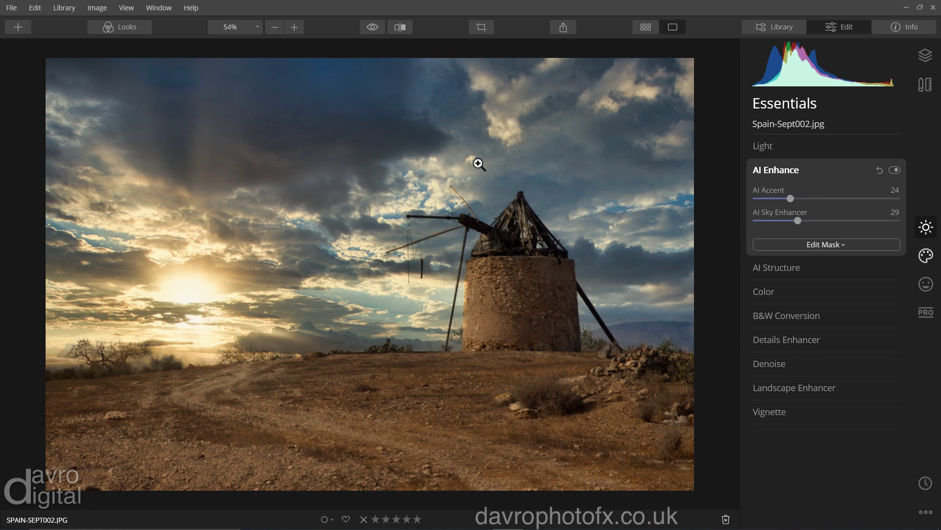
left_click(769, 290)
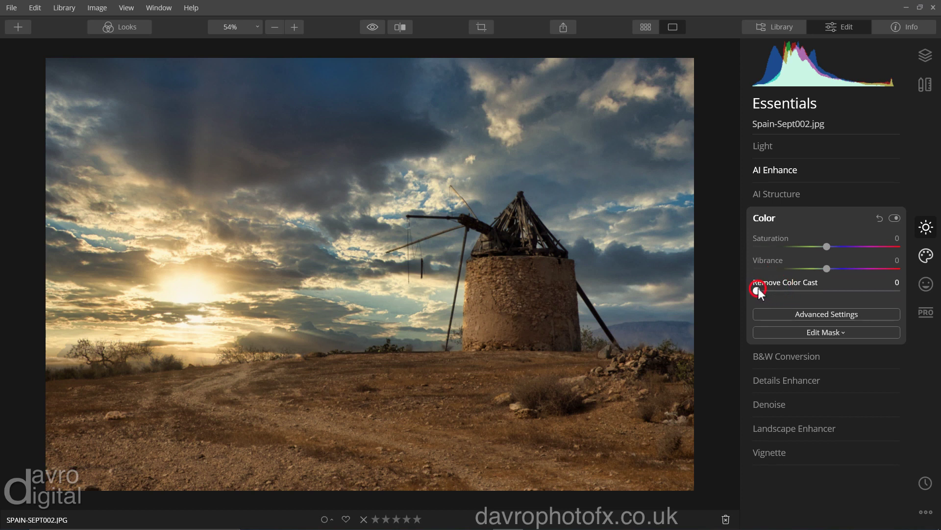
- Set Remove Color Cast to 23 and cut blue saturation to -84, toggling to compare
left_click_drag(758, 288, 790, 292)
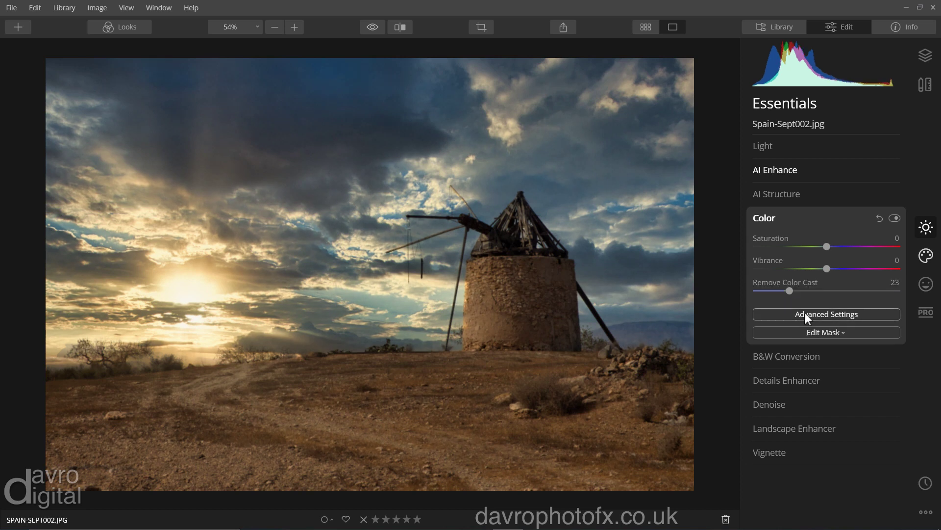
left_click(805, 313)
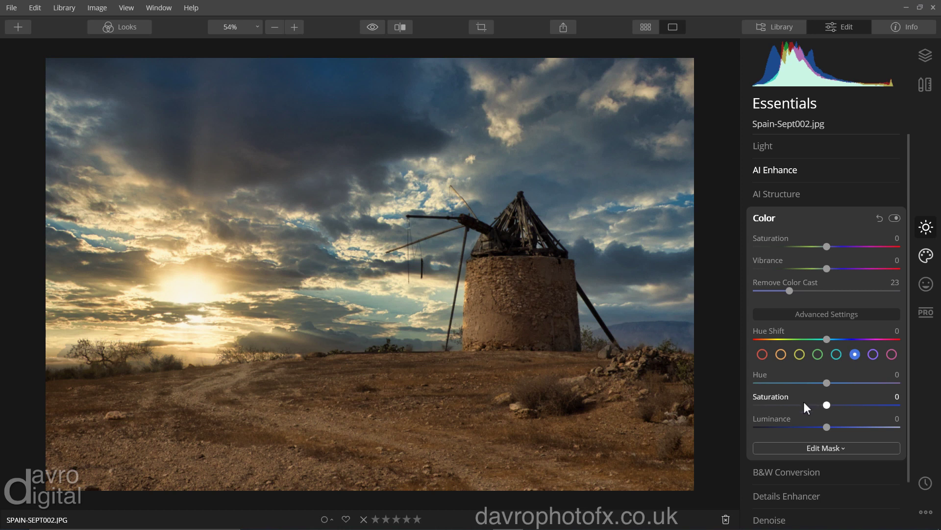
left_click_drag(827, 404, 784, 400)
left_click(893, 217)
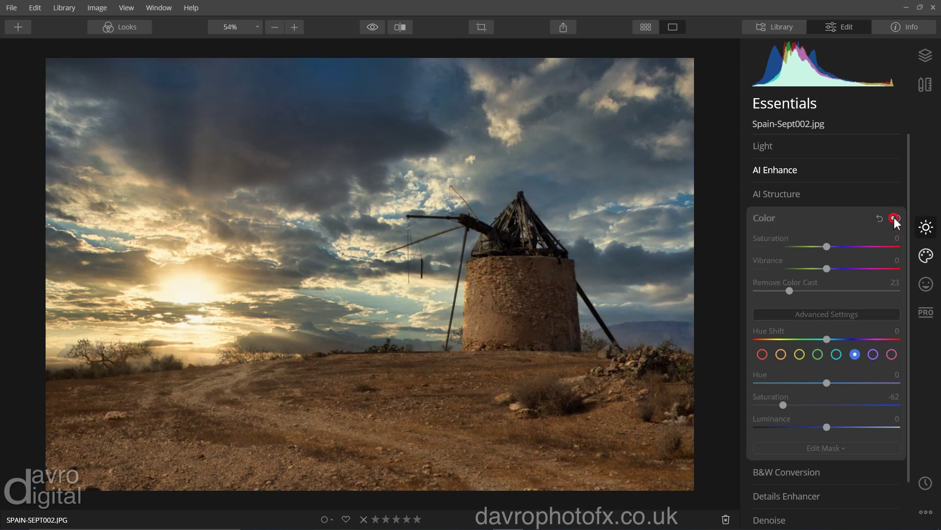
left_click(894, 218)
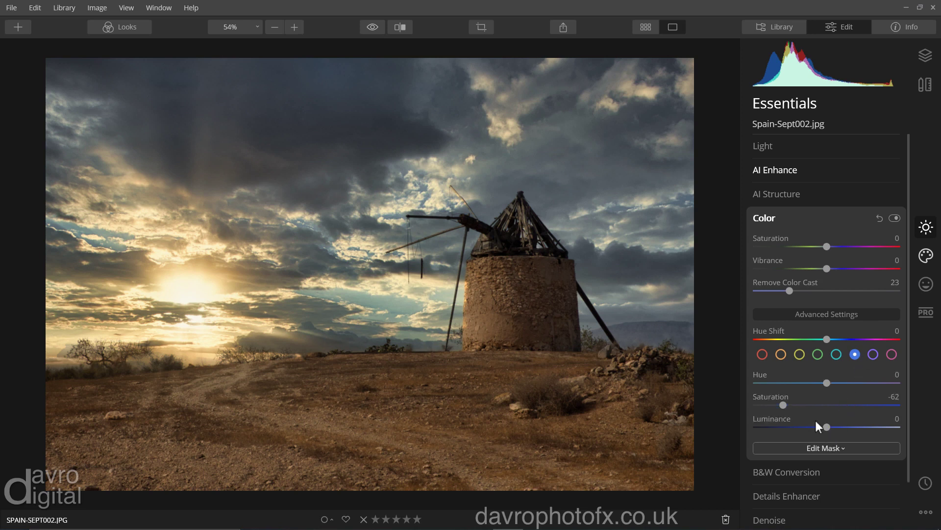
left_click_drag(787, 402, 771, 401)
- Brush a mask across the clouds so the Color adjustment only affects the sky, then compare on and off
left_click(797, 445)
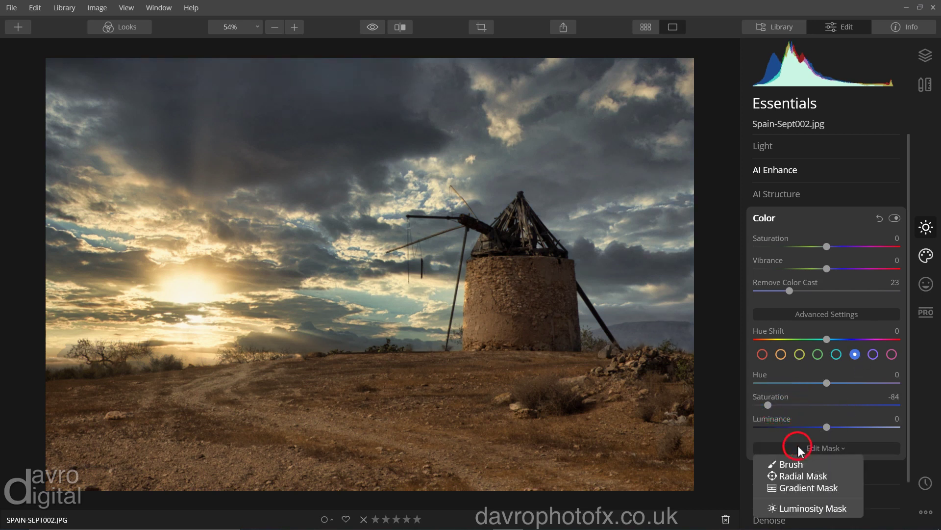
left_click(791, 462)
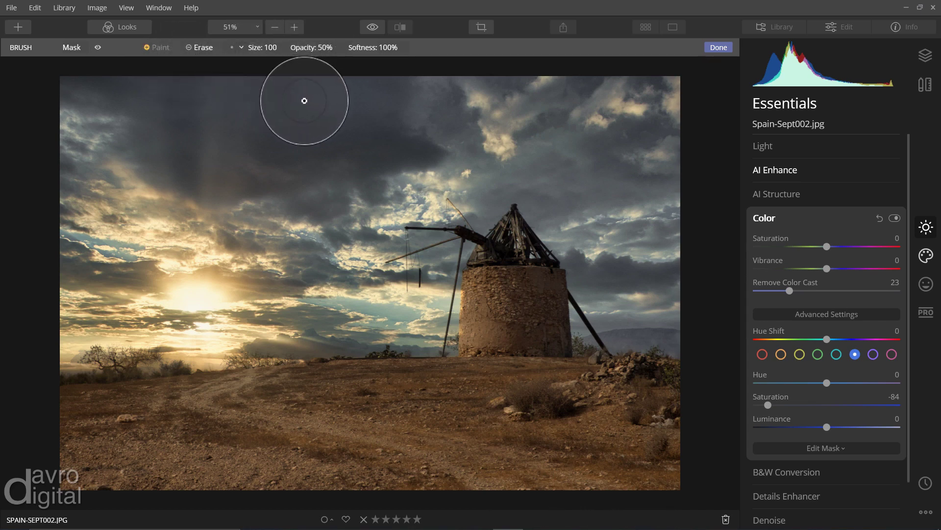
mouse_move(313, 96)
left_mouse_down()
mouse_move(278, 97)
mouse_move(320, 90)
mouse_move(267, 89)
mouse_move(336, 91)
mouse_move(213, 96)
mouse_move(322, 123)
mouse_move(347, 86)
mouse_move(286, 89)
mouse_move(370, 92)
mouse_move(204, 86)
left_mouse_up()
mouse_move(142, 88)
left_mouse_down()
mouse_move(386, 80)
mouse_move(375, 100)
mouse_move(374, 83)
mouse_move(407, 87)
left_mouse_up()
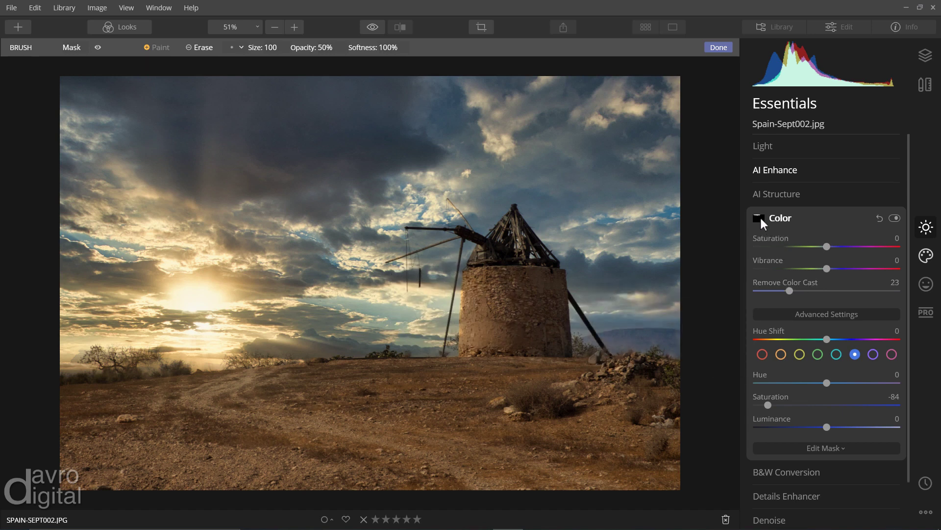
left_click(893, 219)
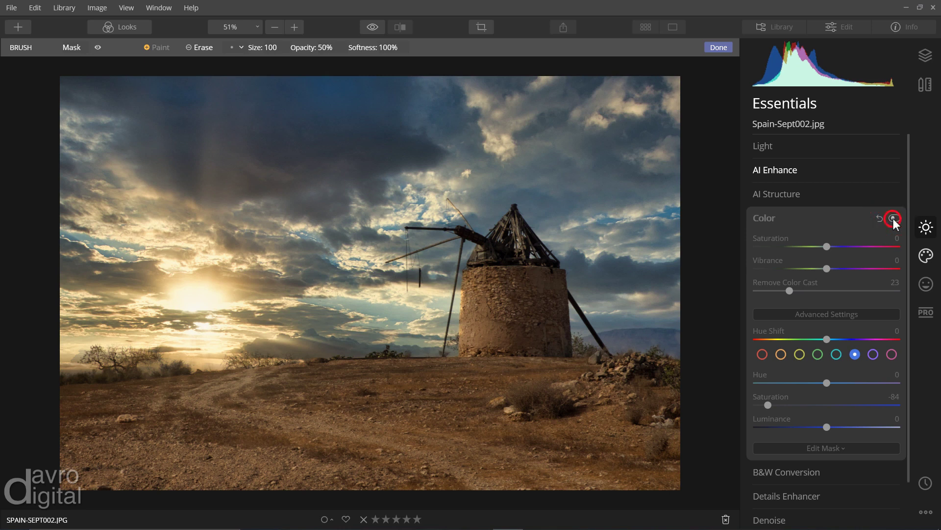
left_click(892, 219)
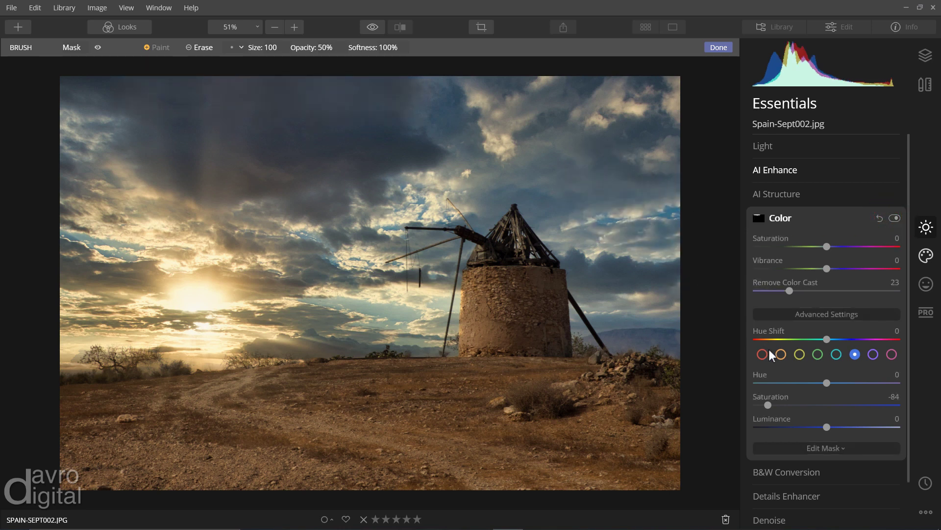
- Set AI Structure Amount to 31 and Boost to 11, toggling it to compare
left_click(786, 193)
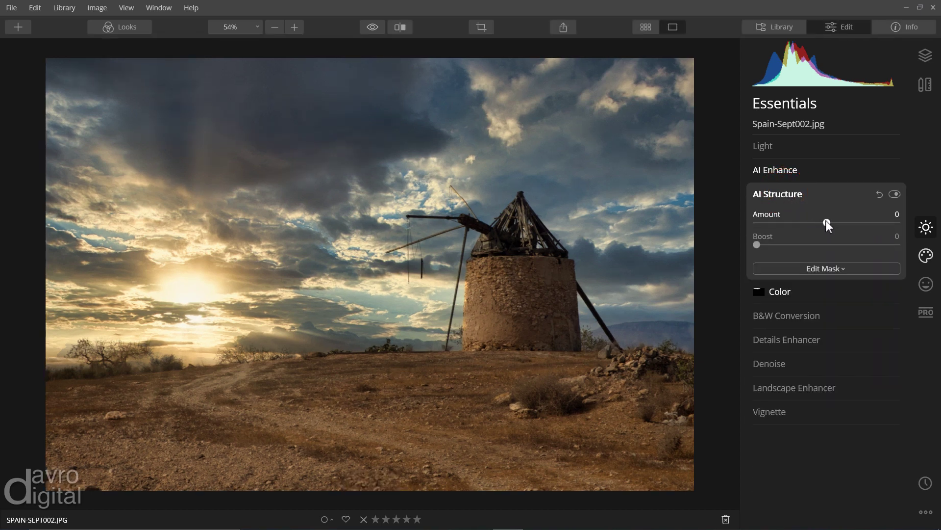
left_click_drag(827, 221, 849, 222)
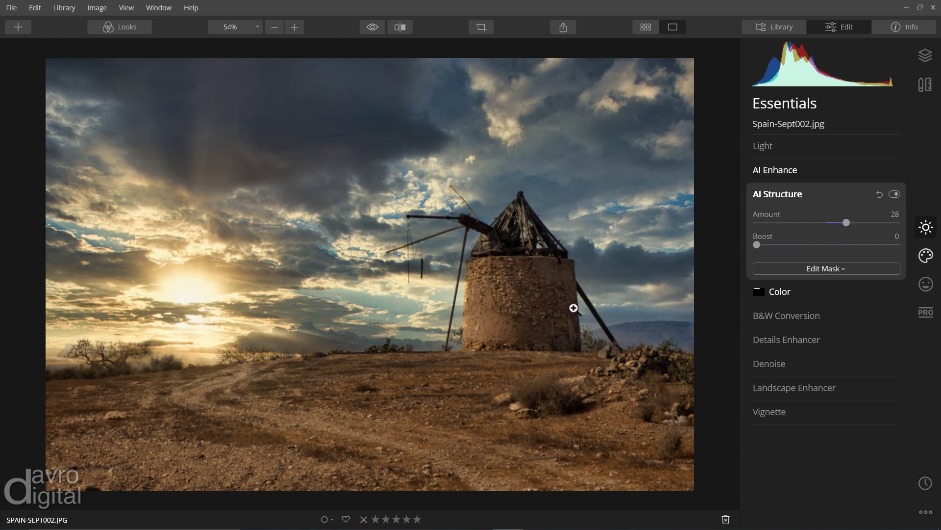
left_click(772, 244)
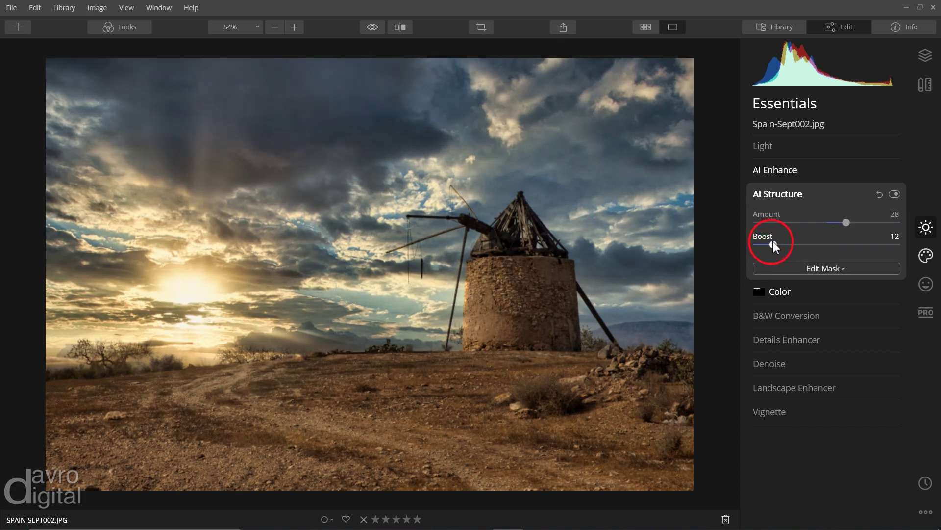
left_click_drag(850, 220, 852, 220)
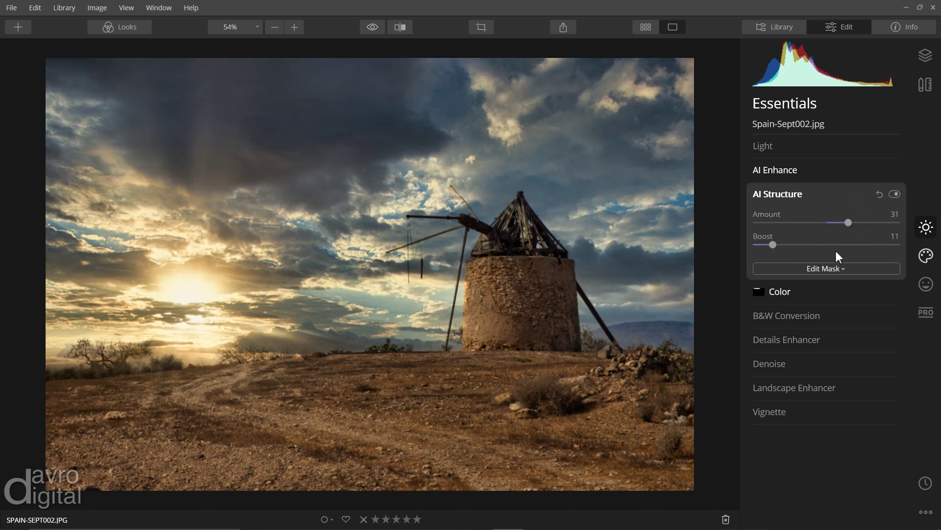
left_click(891, 194)
left_click(891, 194)
- Add Adjustment Layer 1 above Spain-Sept002.jpg and show its Essentials tools
left_click(925, 57)
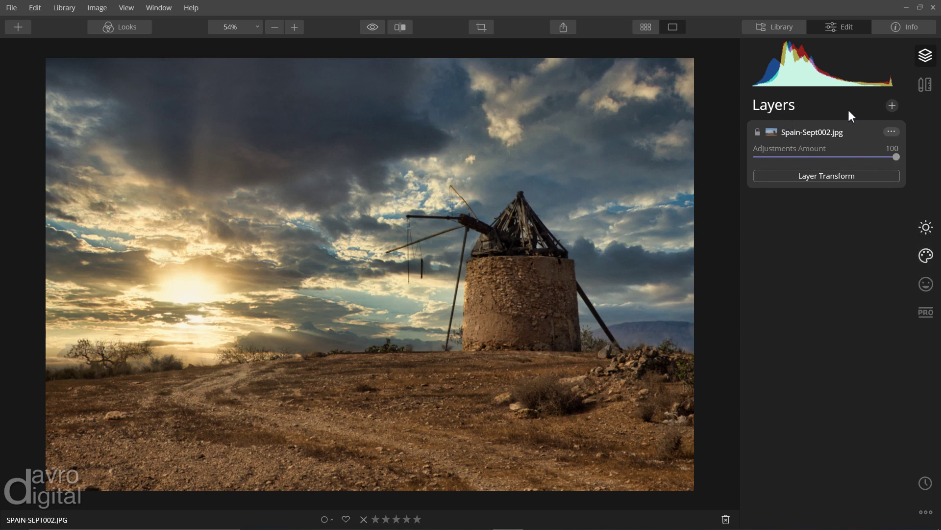
left_click(892, 106)
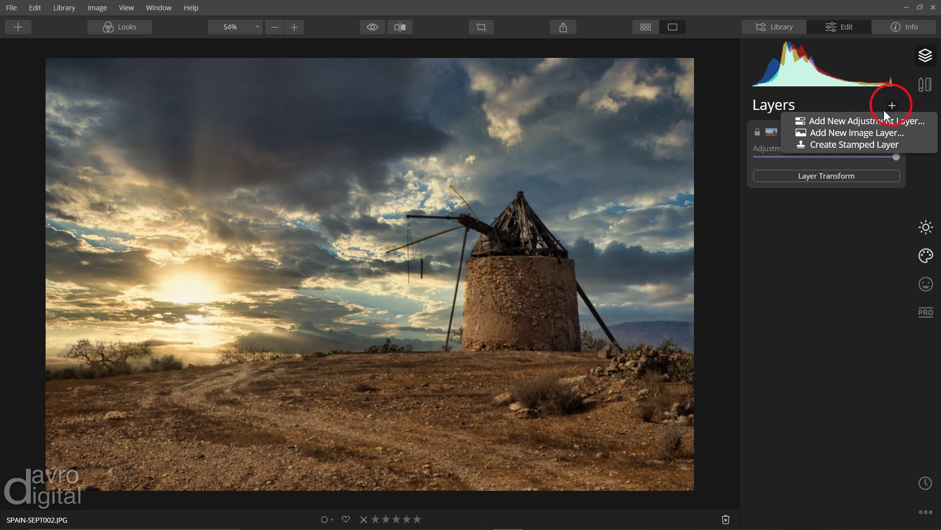
left_click(876, 119)
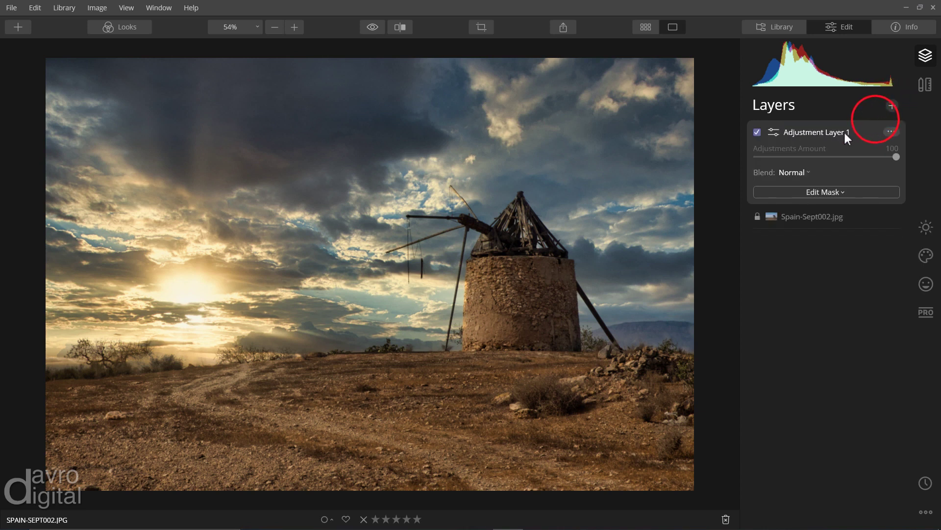
left_click(925, 227)
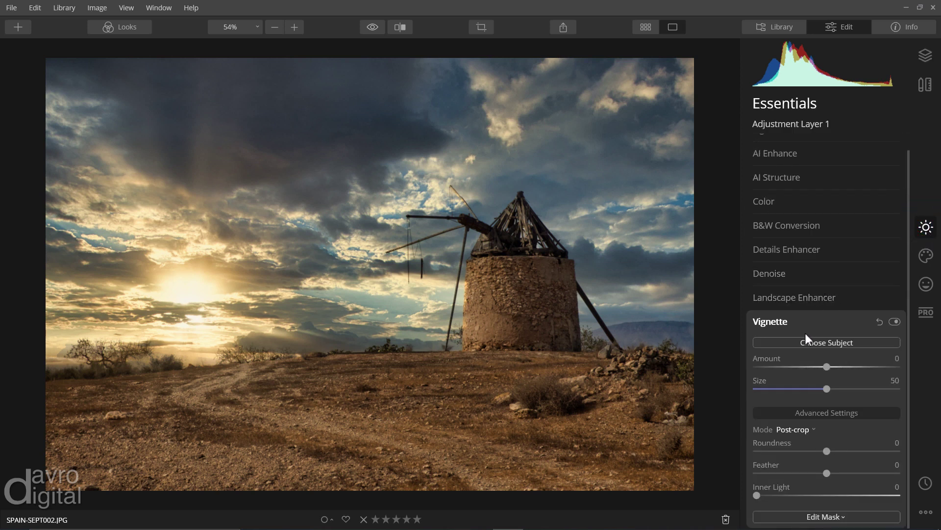
- Give Adjustment Layer 1 a vignette with Amount -74, Size 36, Roundness -47 and Feather -90
left_click(798, 413)
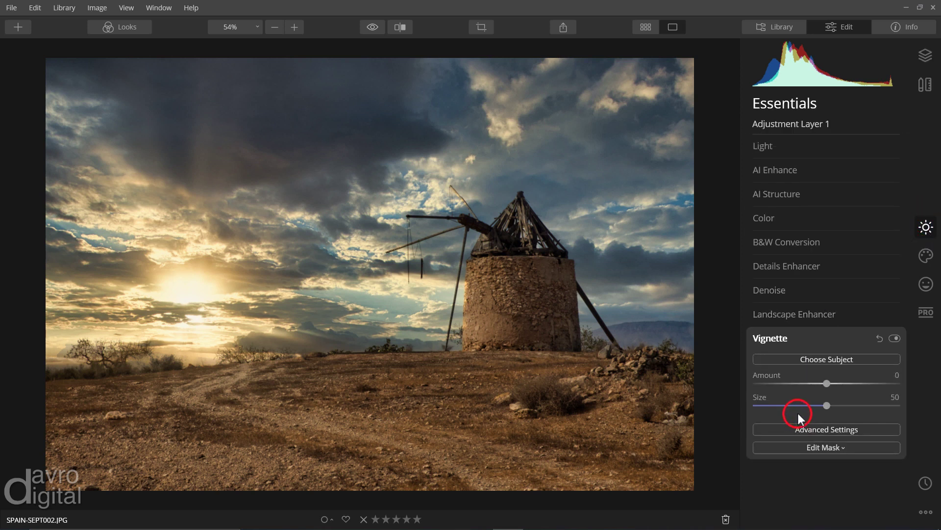
left_click(795, 429)
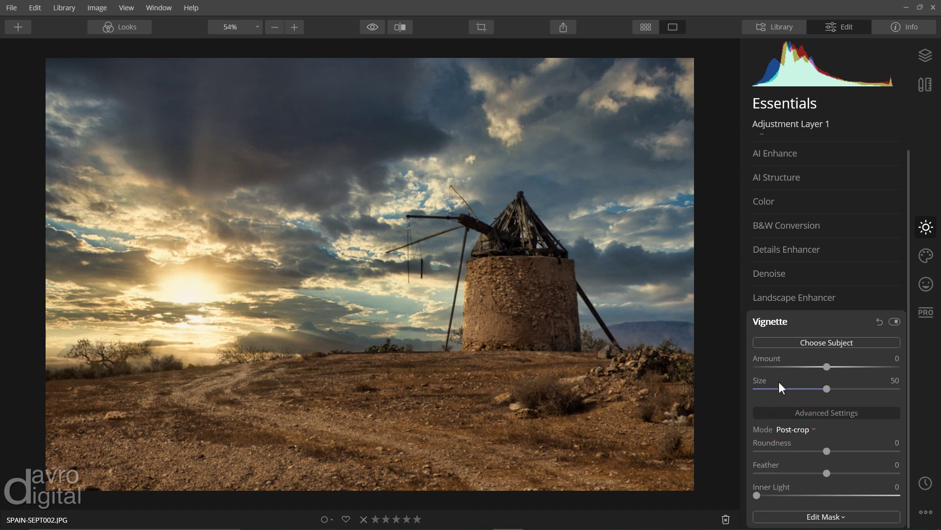
left_click(778, 366)
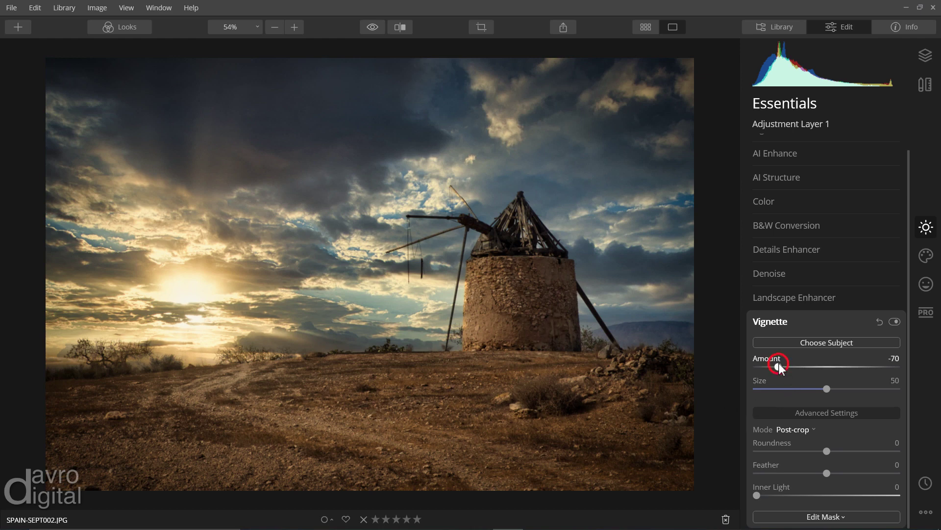
left_click_drag(779, 365, 776, 366)
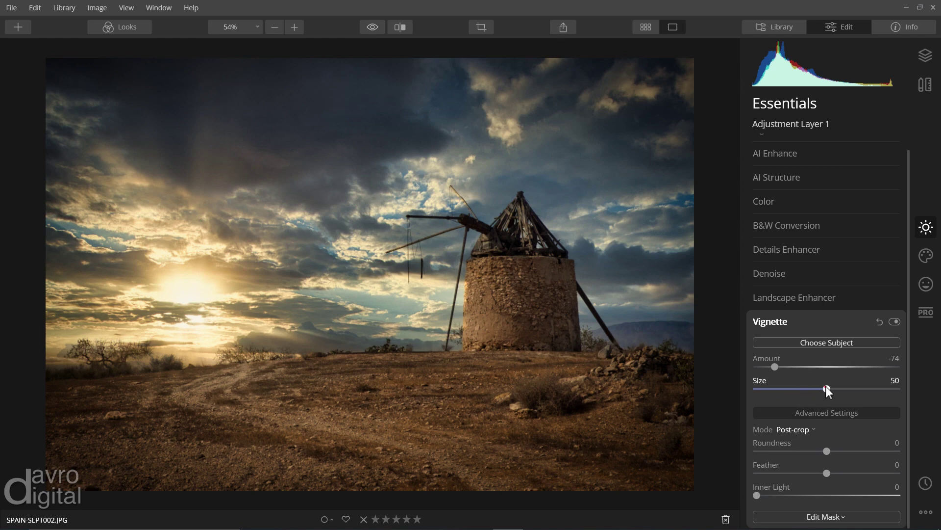
left_click_drag(826, 388, 808, 389)
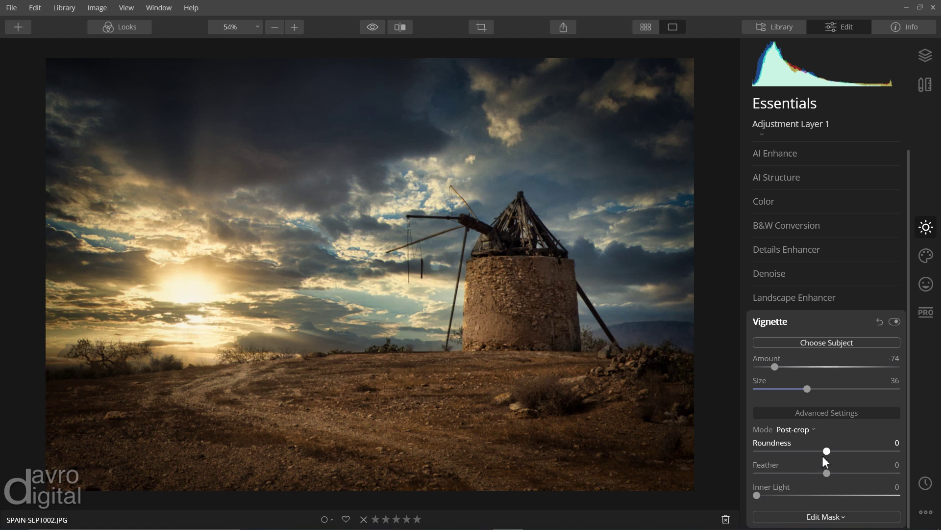
left_click_drag(827, 450, 793, 450)
left_click(780, 472)
left_click(791, 450)
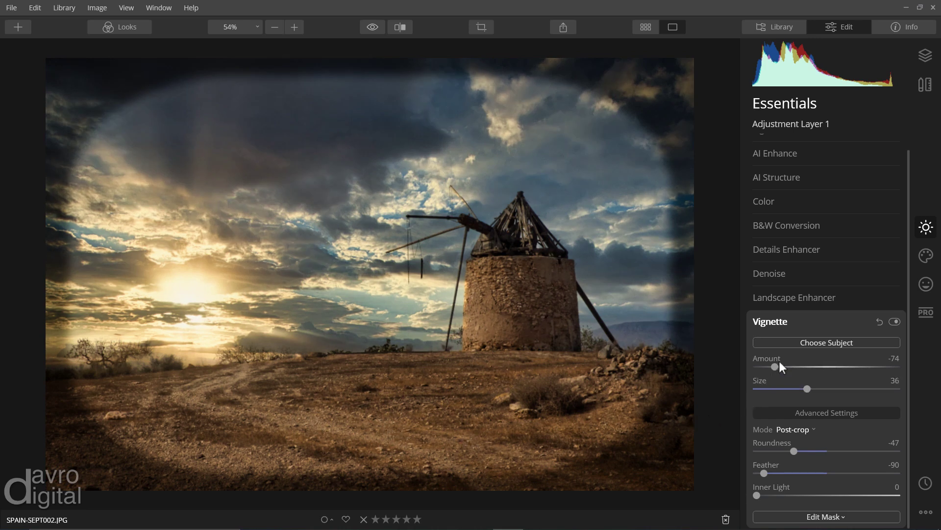
left_click(789, 339)
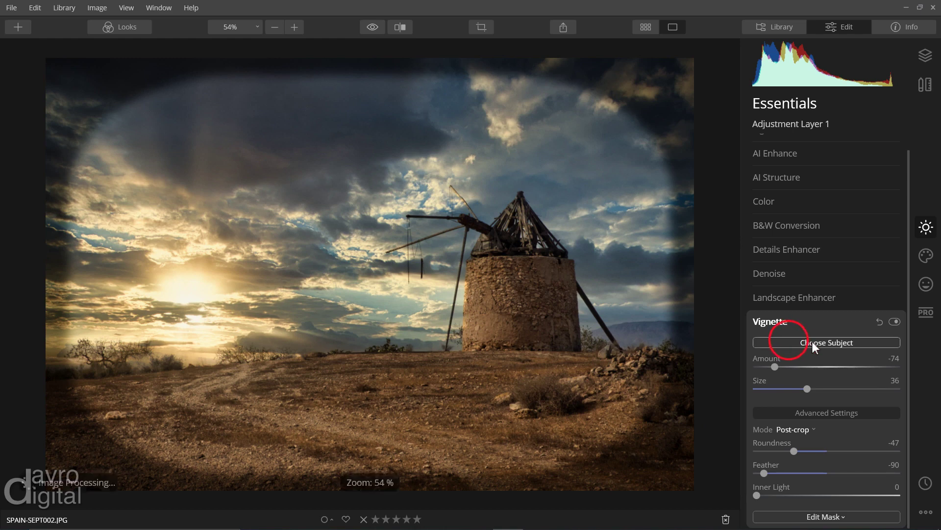
- Centre the vignette on the sky to the left of the windmill
left_click(811, 341)
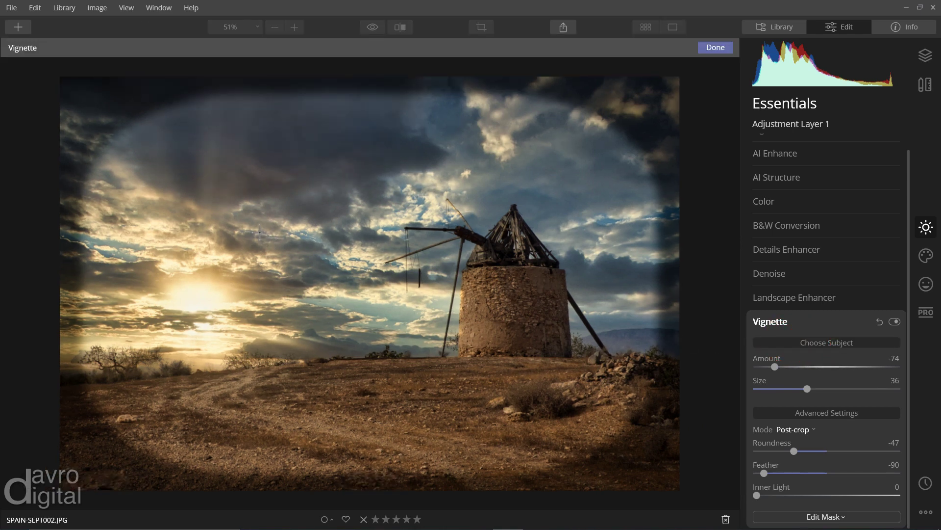
left_click(259, 230)
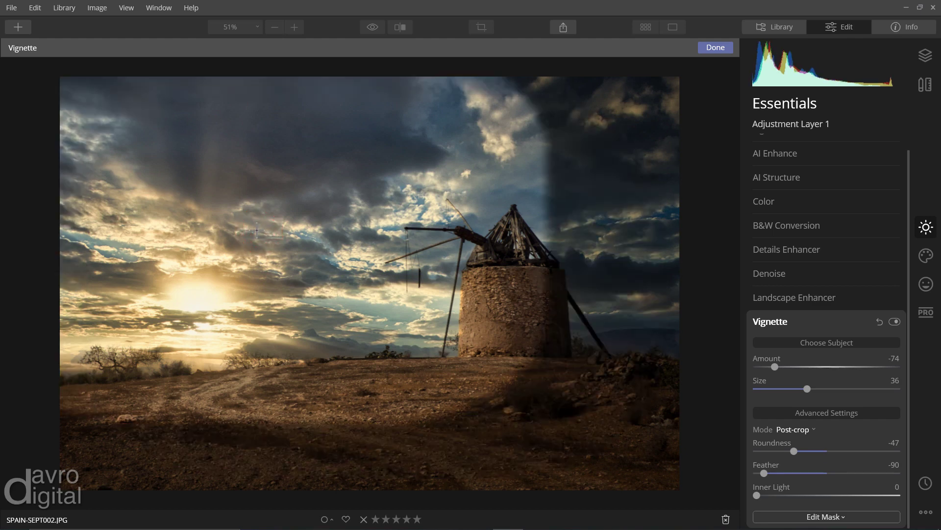
left_click(250, 228)
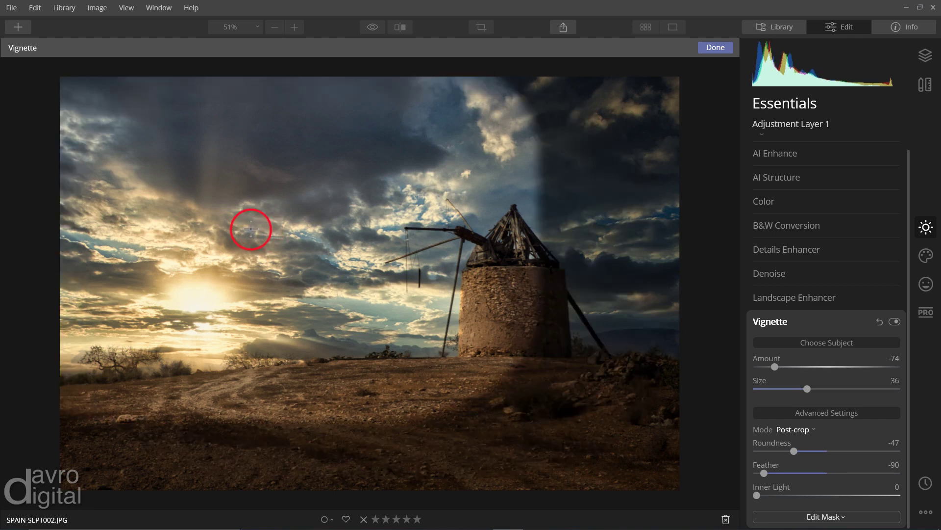
- Soften the vignette to Feather -37 and Amount -48, toggling it to compare
left_click(766, 472)
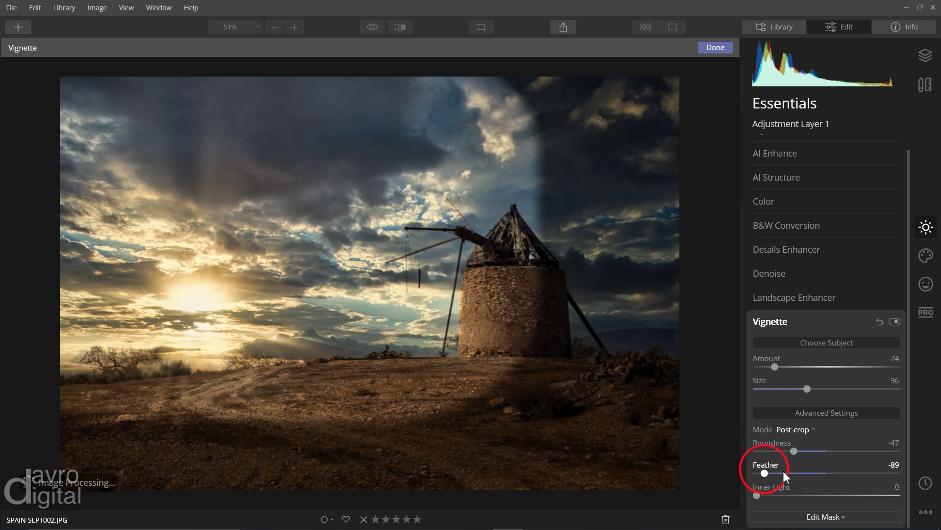
left_click_drag(779, 473, 799, 475)
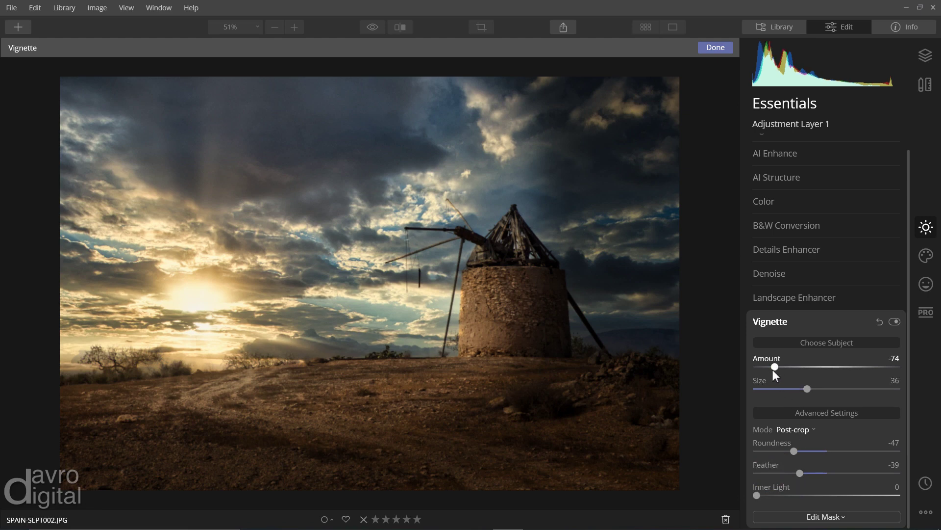
left_click_drag(774, 367, 794, 371)
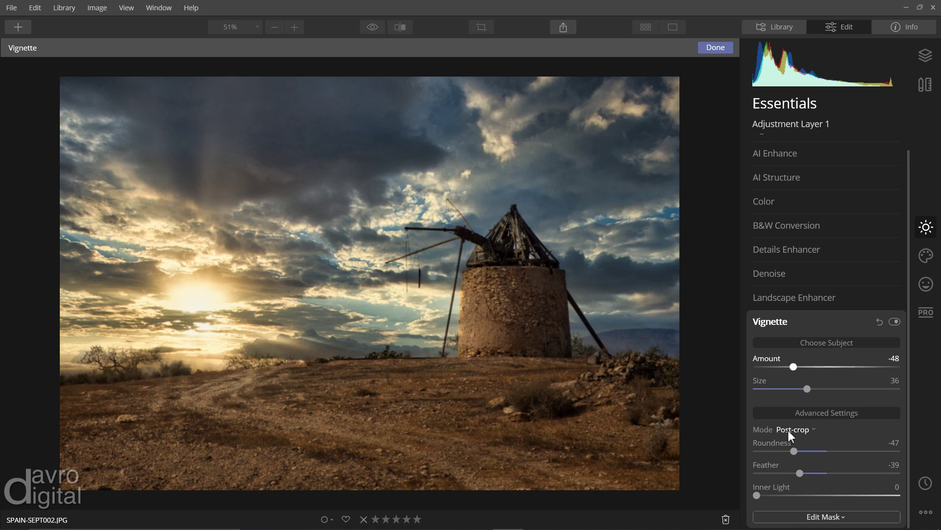
left_click_drag(800, 473, 801, 472)
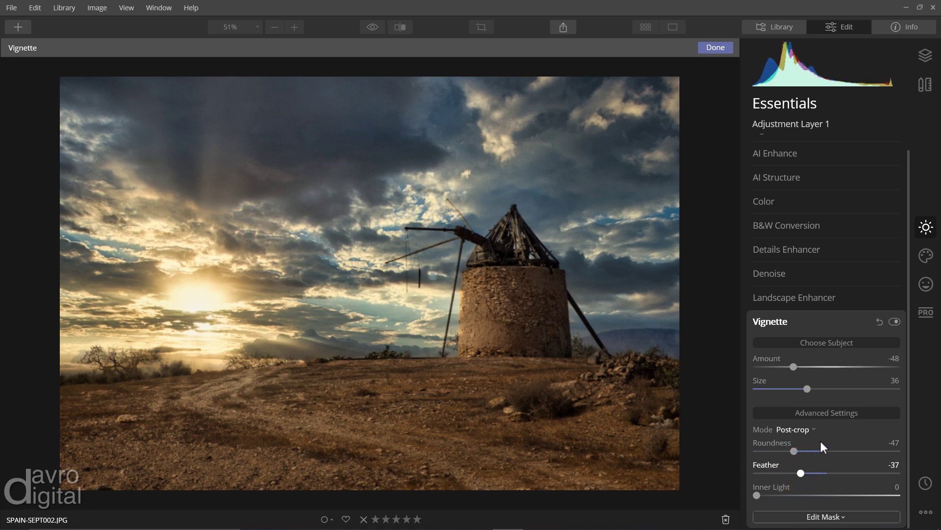
left_click(897, 320)
left_click(896, 320)
left_click(894, 321)
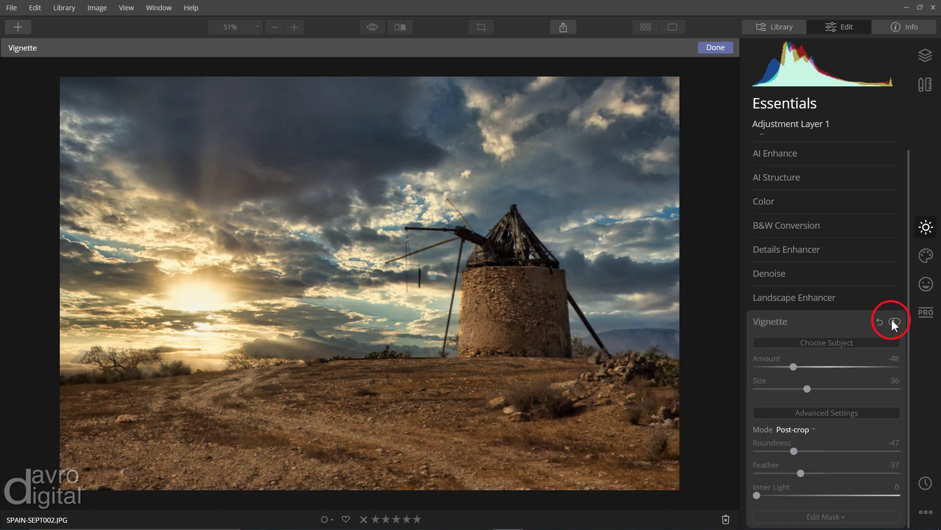
left_click(893, 322)
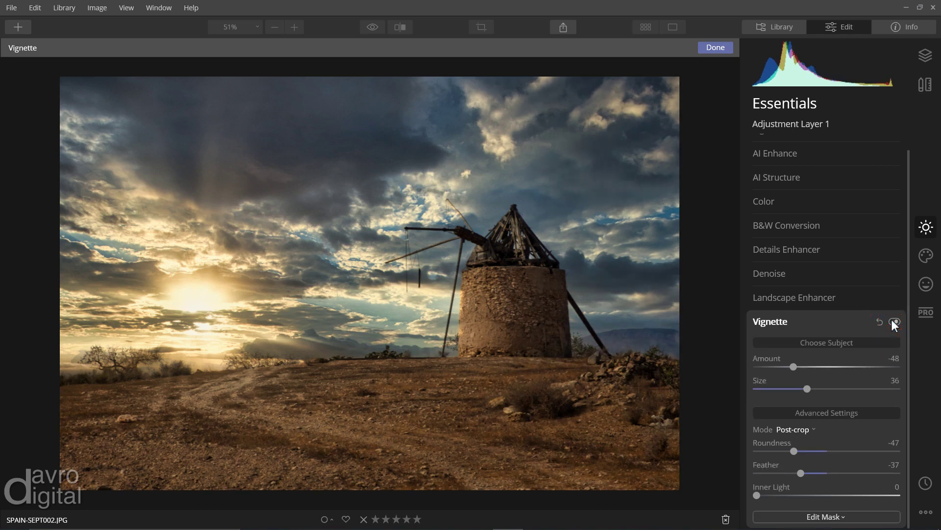
- Apply a bottom Adjustable Gradient at Exposure -67 and show its placement guides
left_click(925, 314)
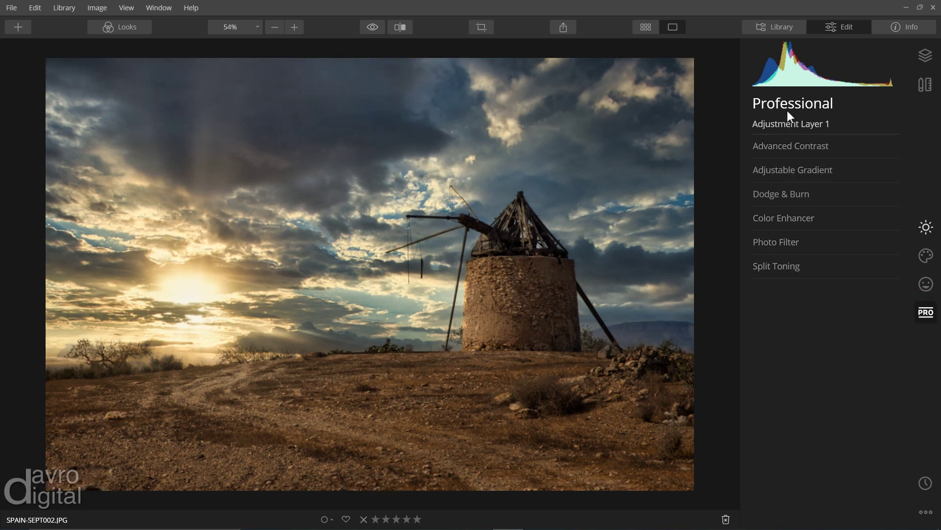
left_click(785, 171)
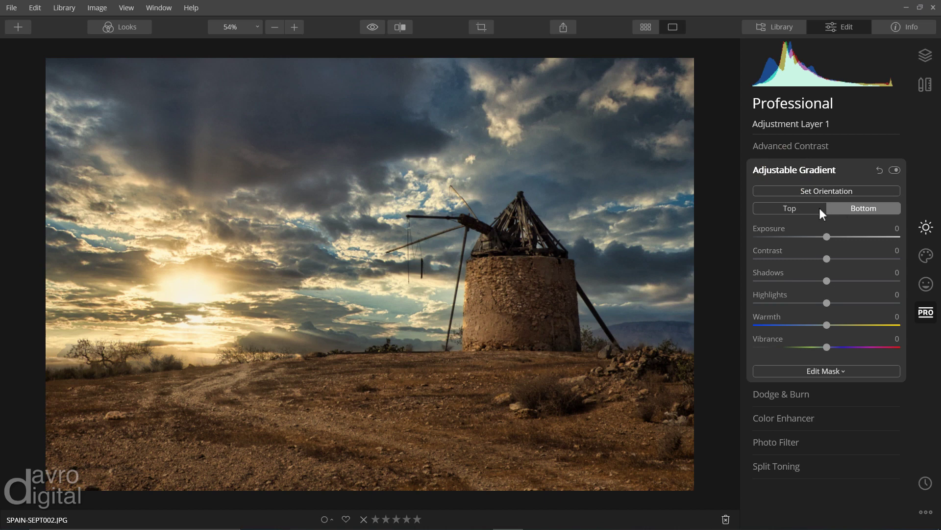
left_click(806, 208)
left_click(851, 208)
left_click_drag(790, 237, 780, 236)
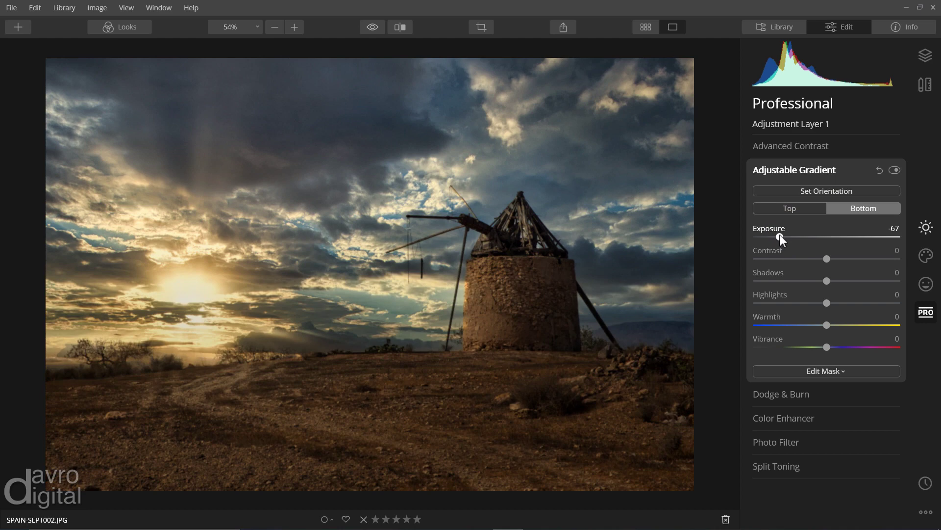
left_click(805, 190)
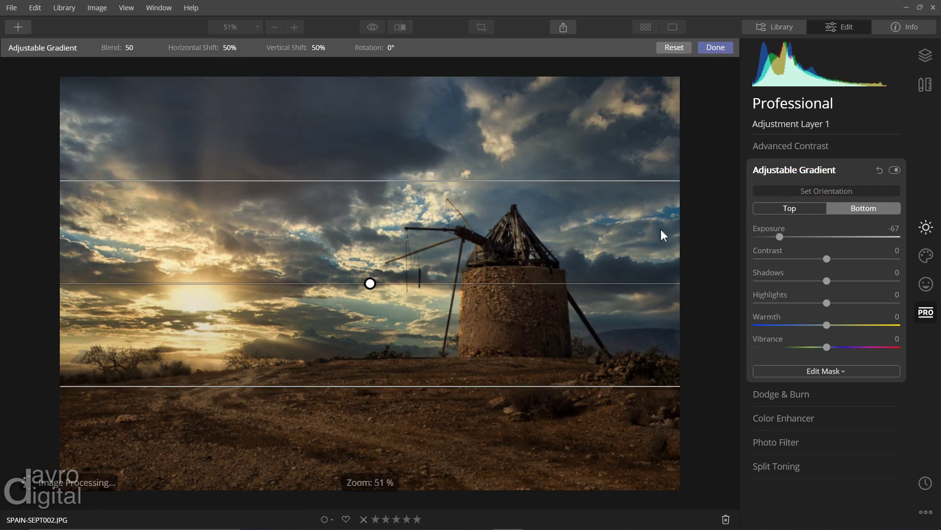
- Shift the gradient down to 84% with Blend 30, ease Exposure to -34, and compare
left_click(367, 284)
left_click_drag(367, 284, 369, 306)
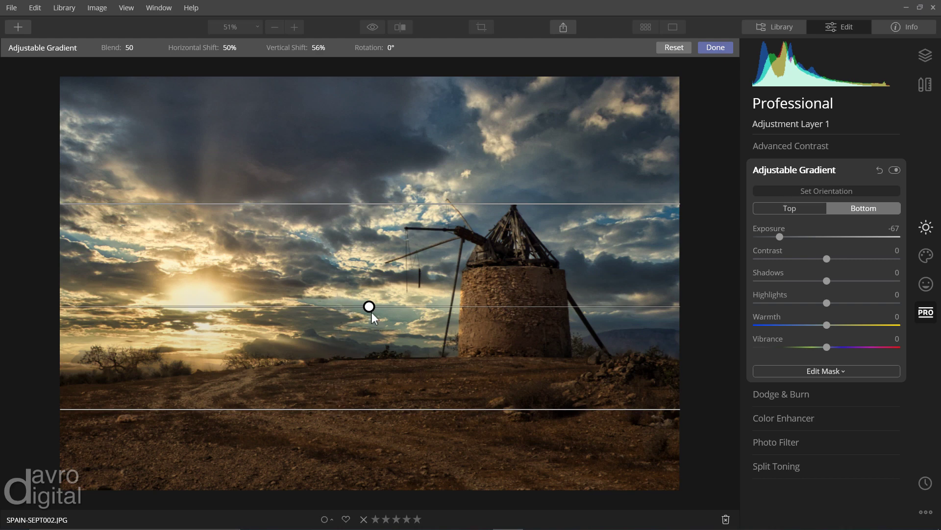
left_click_drag(369, 307, 367, 387)
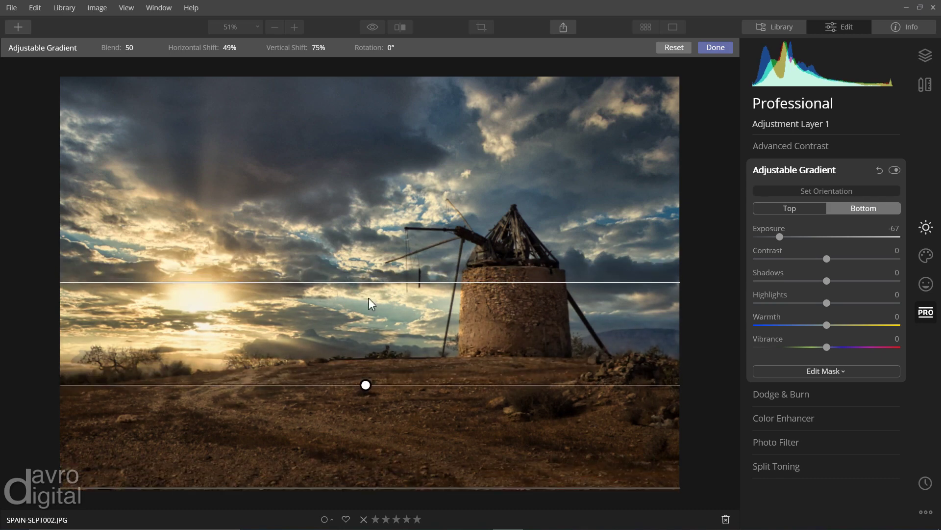
left_click_drag(366, 282, 360, 363)
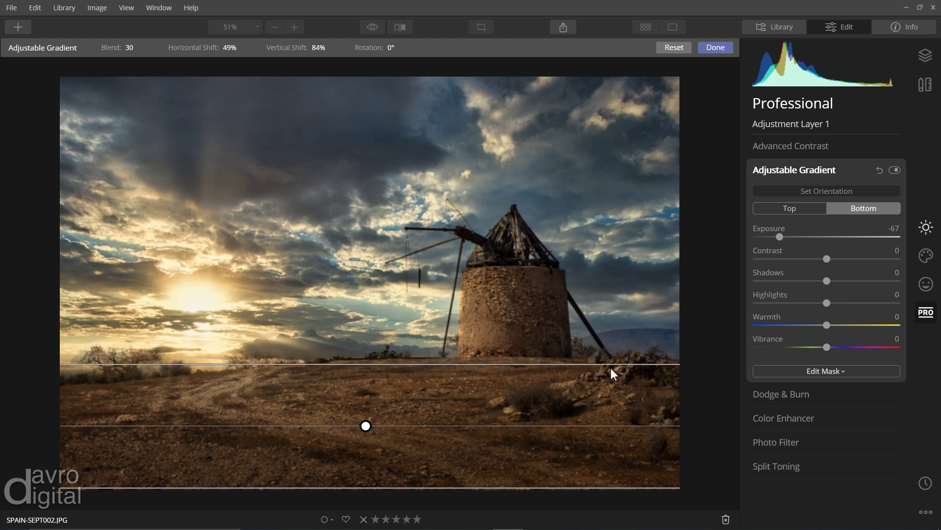
left_click_drag(781, 236, 805, 235)
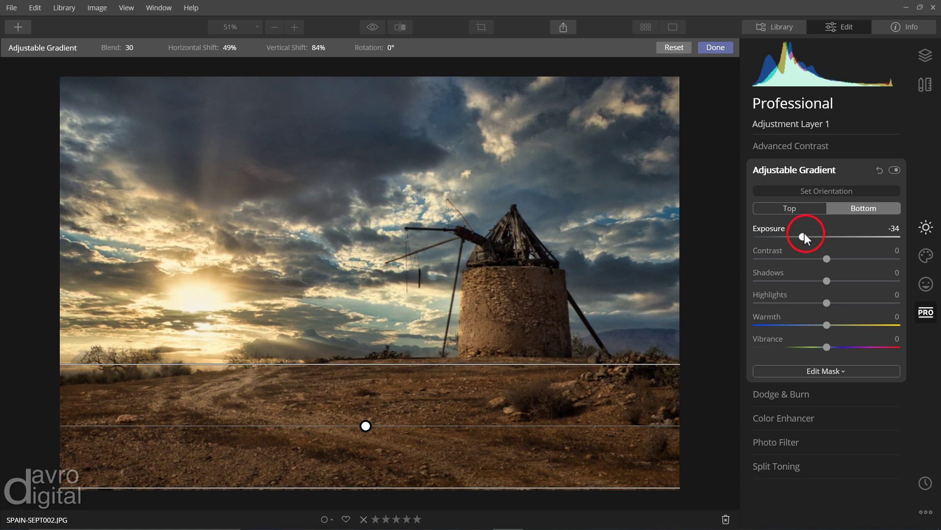
left_click(895, 171)
left_click(894, 172)
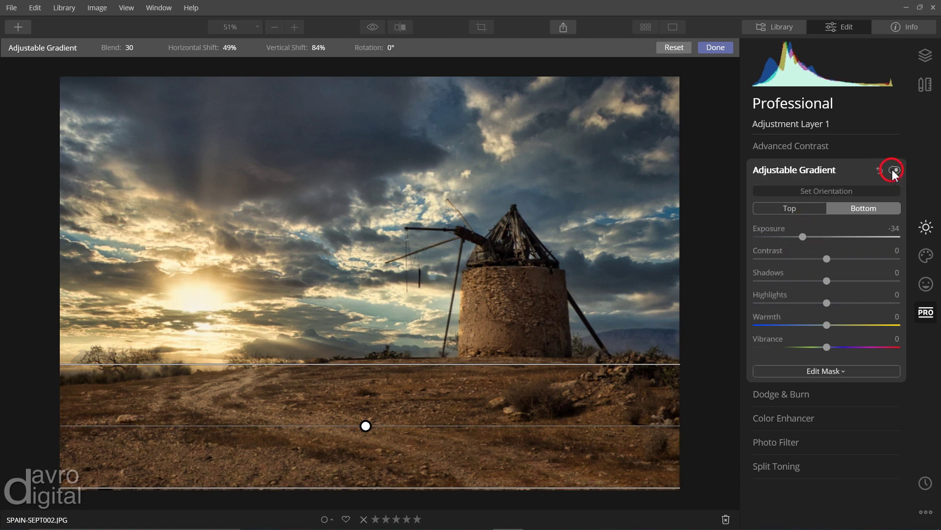
- Lower Adjustment Layer 1's Adjustments Amount to 63, then hide the layer to view the original
left_click(930, 58)
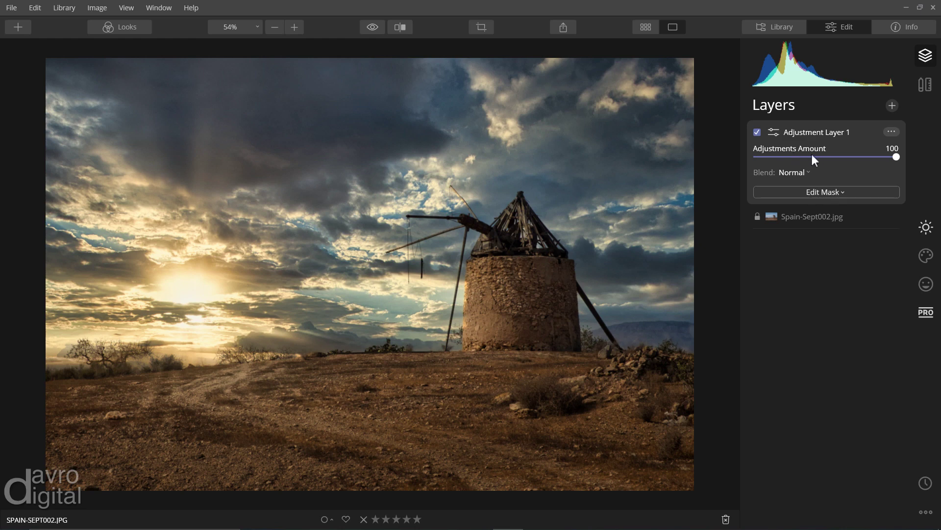
left_click_drag(896, 156, 869, 155)
left_click(811, 219)
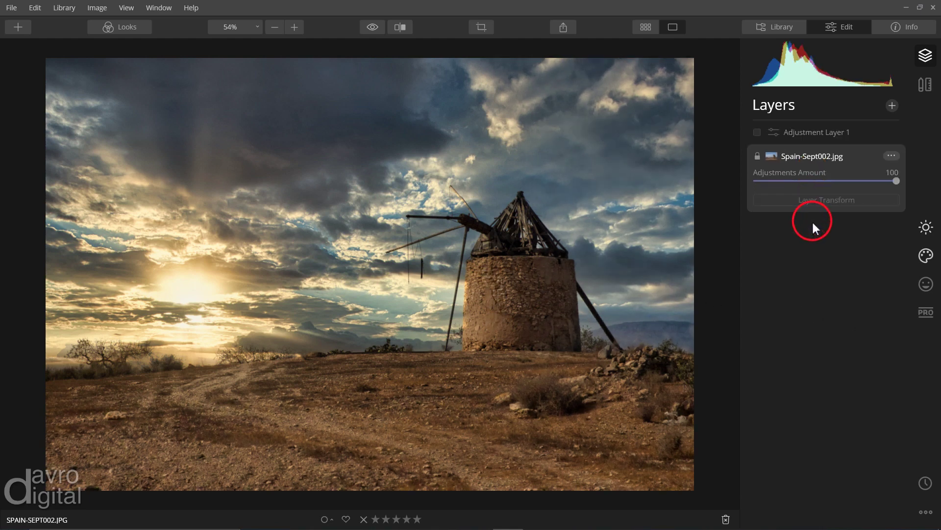
- Set Color Enhancer's Color Contrast Amount to 28, toggling the filter off and on to compare
left_click(924, 312)
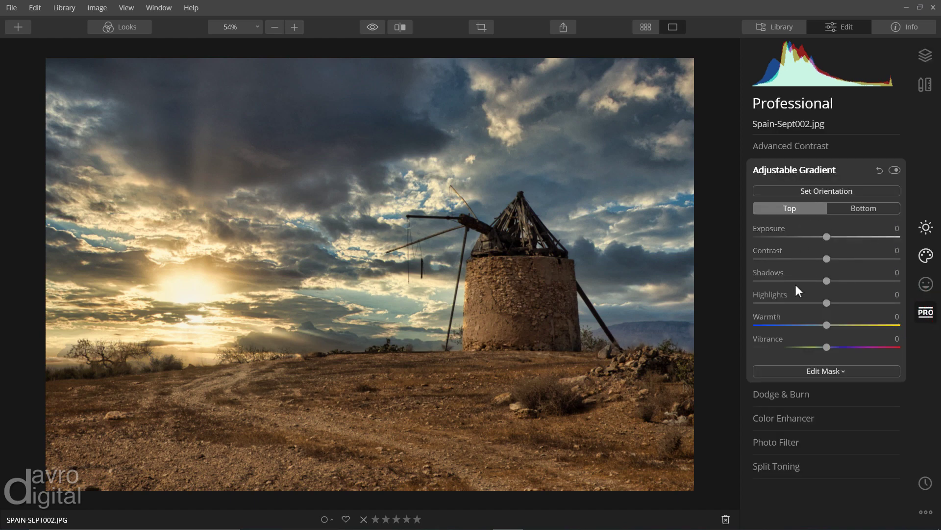
left_click(775, 412)
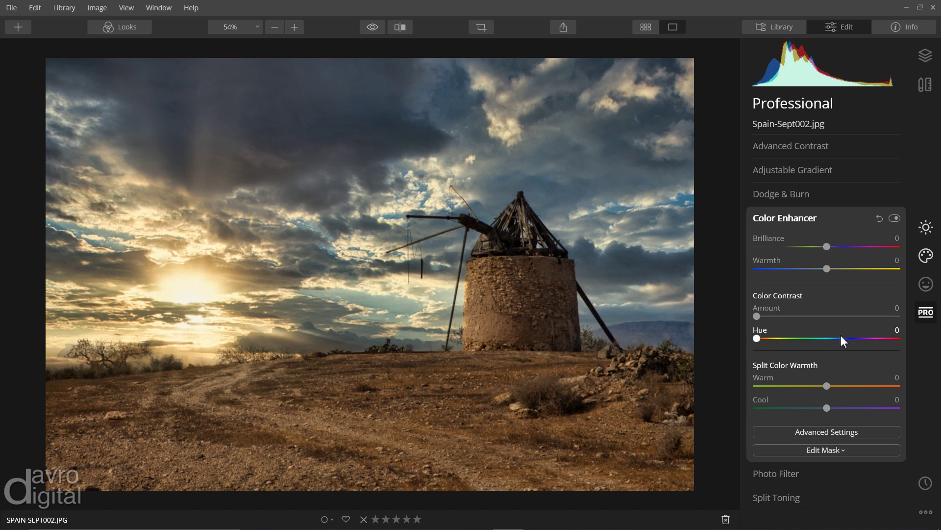
left_click_drag(757, 338, 775, 337)
double_click(775, 338)
left_click_drag(757, 313, 789, 316)
left_click_drag(793, 317, 795, 317)
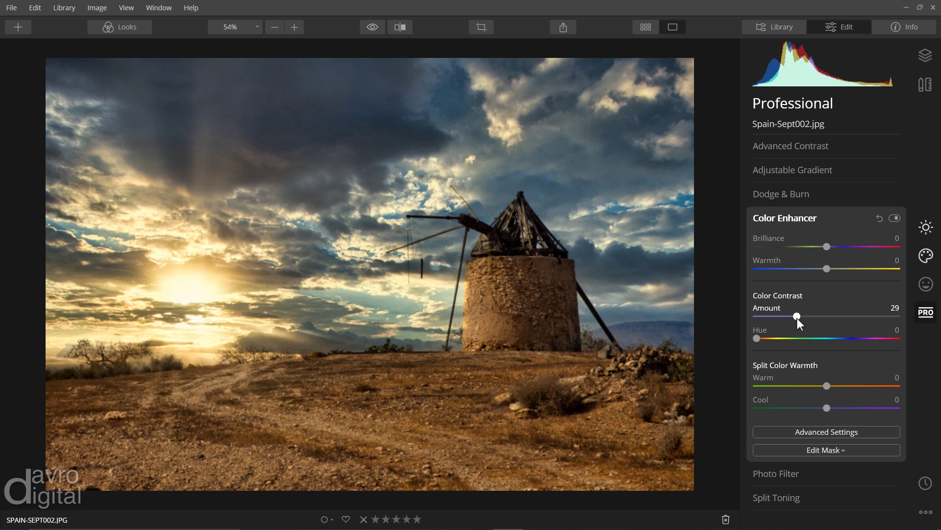
double_click(796, 317)
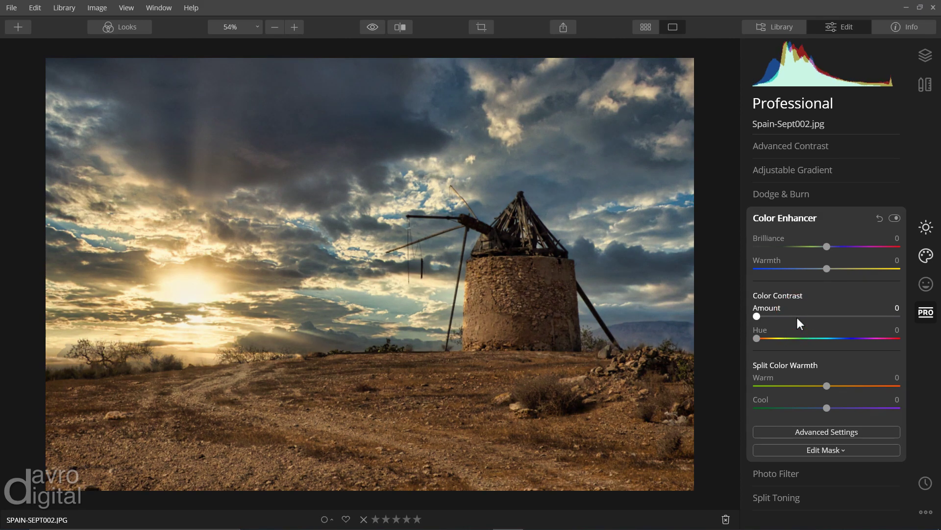
left_click(797, 318)
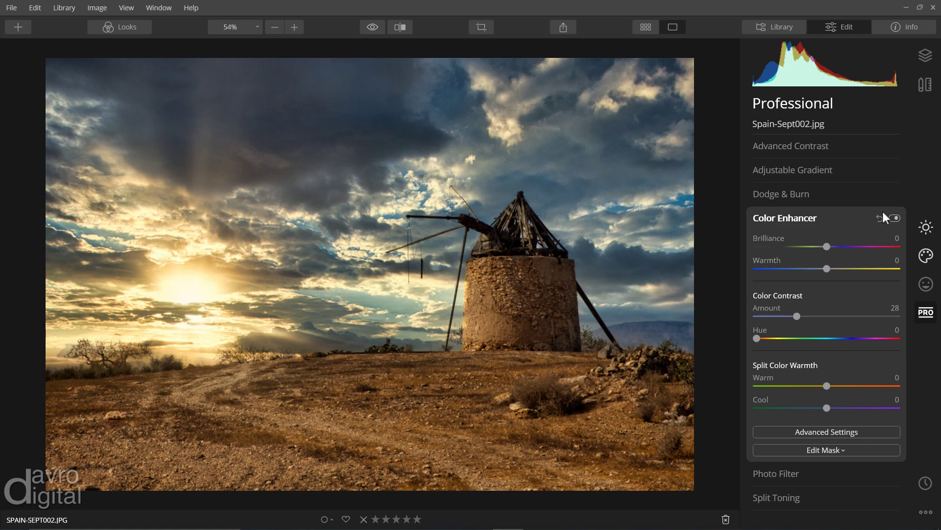
left_click(894, 218)
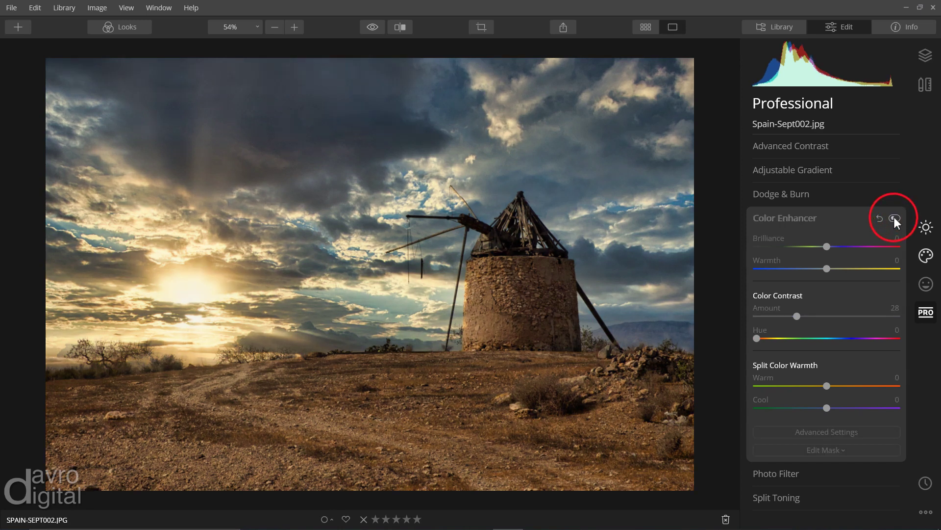
left_click(893, 217)
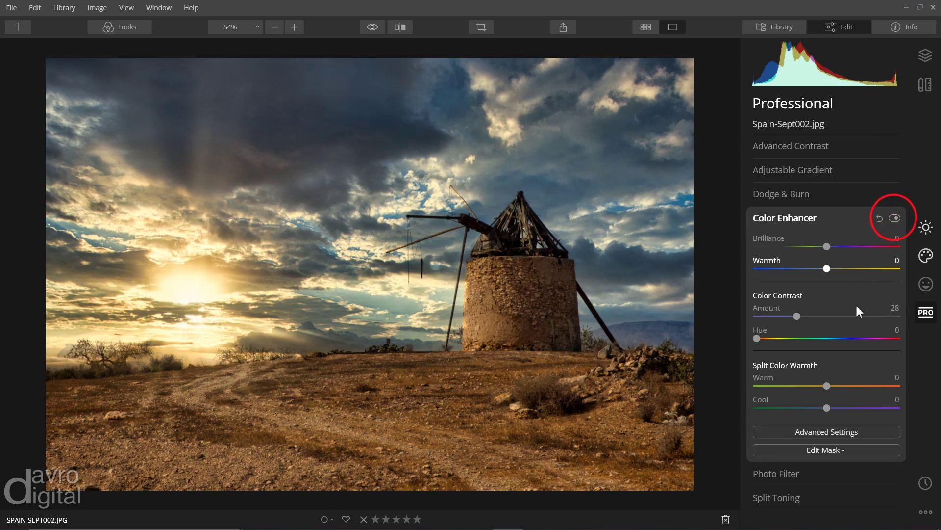
- Erase the Color Enhancer effect from the sky around the sun with a brush mask
left_click(824, 449)
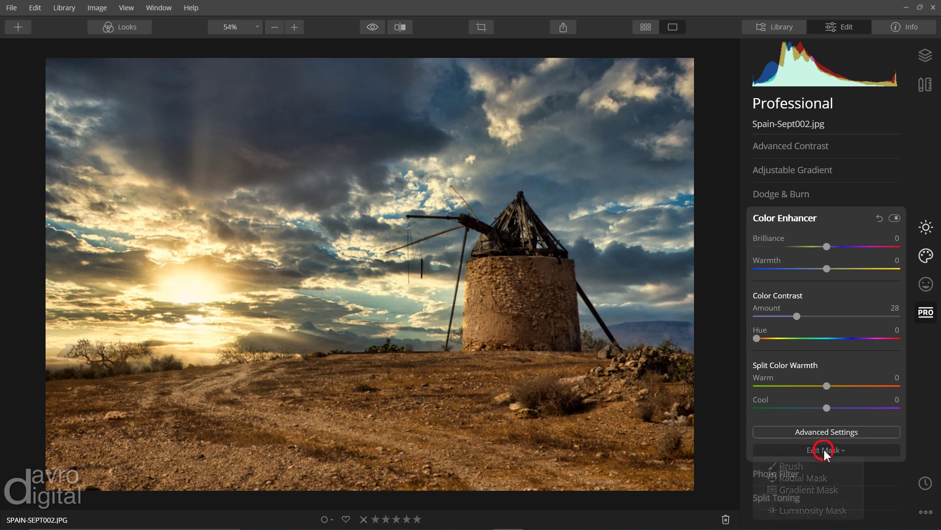
left_click(805, 466)
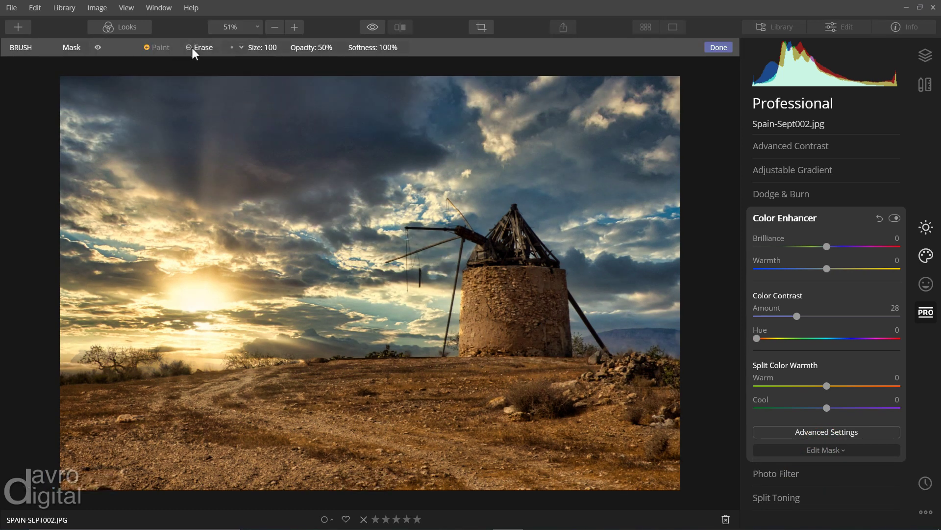
left_click(192, 47)
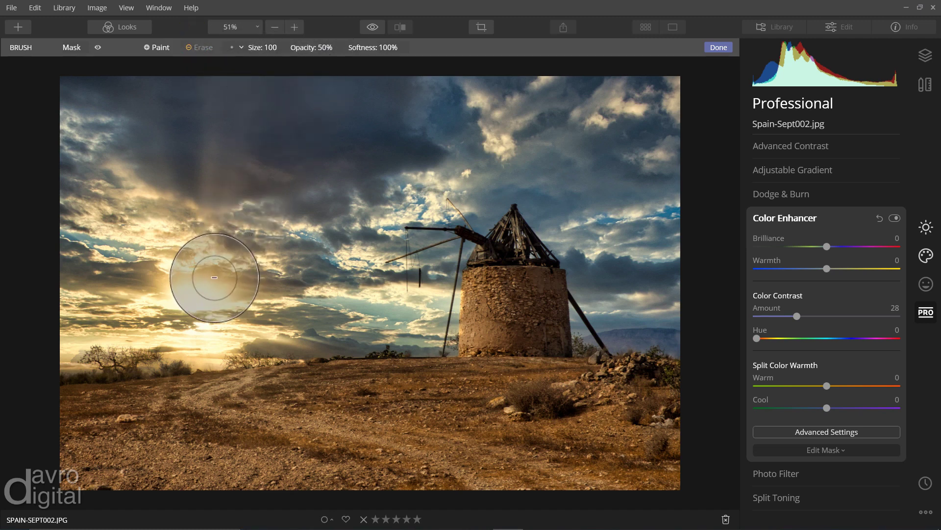
mouse_move(211, 279)
left_mouse_down()
mouse_move(171, 276)
mouse_move(180, 306)
mouse_move(204, 276)
mouse_move(159, 293)
mouse_move(209, 272)
mouse_move(168, 304)
mouse_move(195, 265)
mouse_move(193, 272)
mouse_move(163, 263)
mouse_move(178, 290)
mouse_move(161, 265)
left_mouse_up()
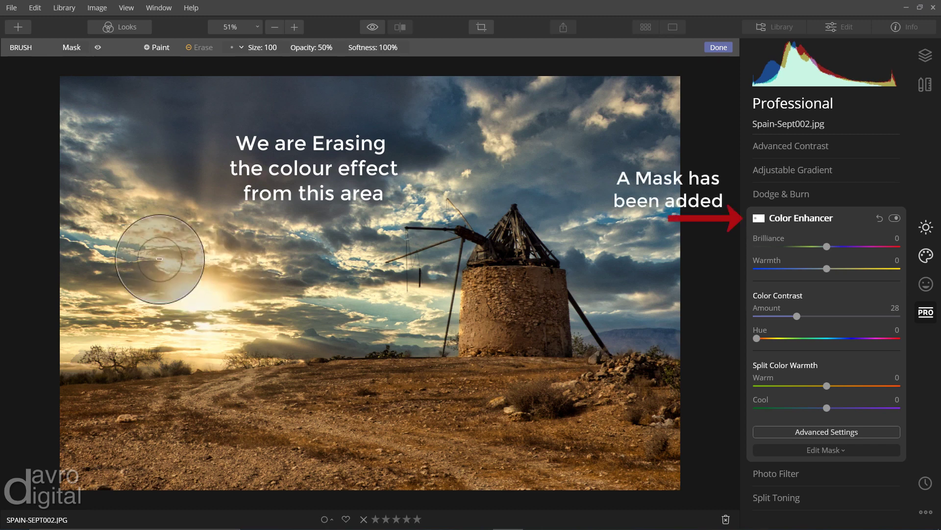
left_click(97, 47)
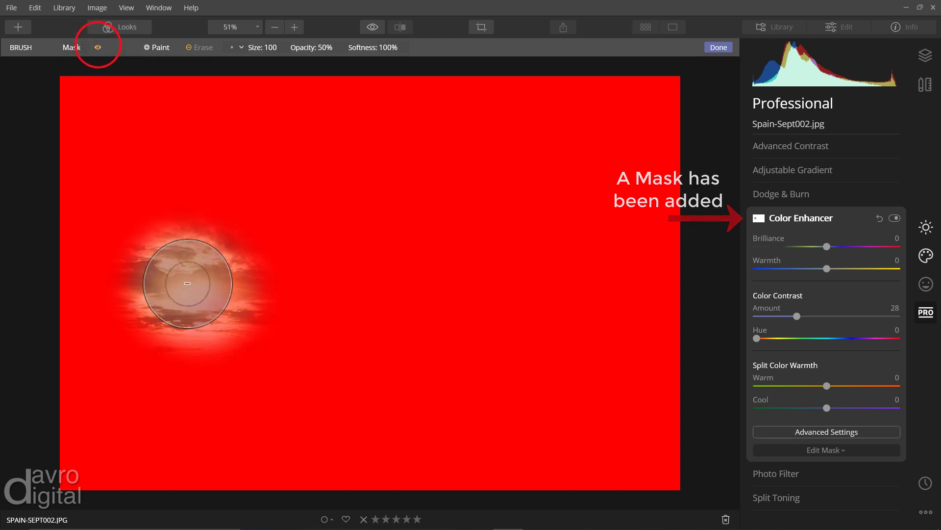
mouse_move(230, 293)
left_mouse_down()
mouse_move(185, 325)
mouse_move(204, 304)
mouse_move(172, 277)
mouse_move(180, 269)
mouse_move(185, 301)
mouse_move(235, 280)
left_mouse_up()
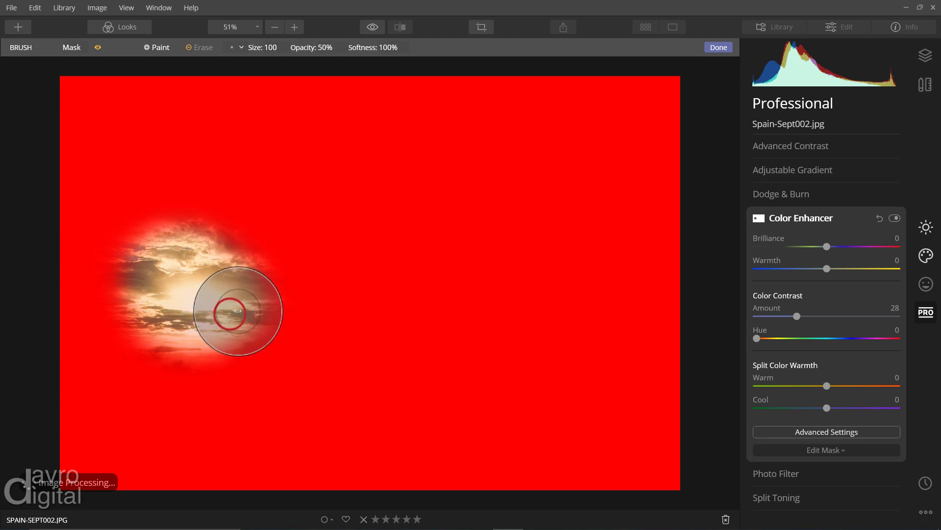
left_click(98, 48)
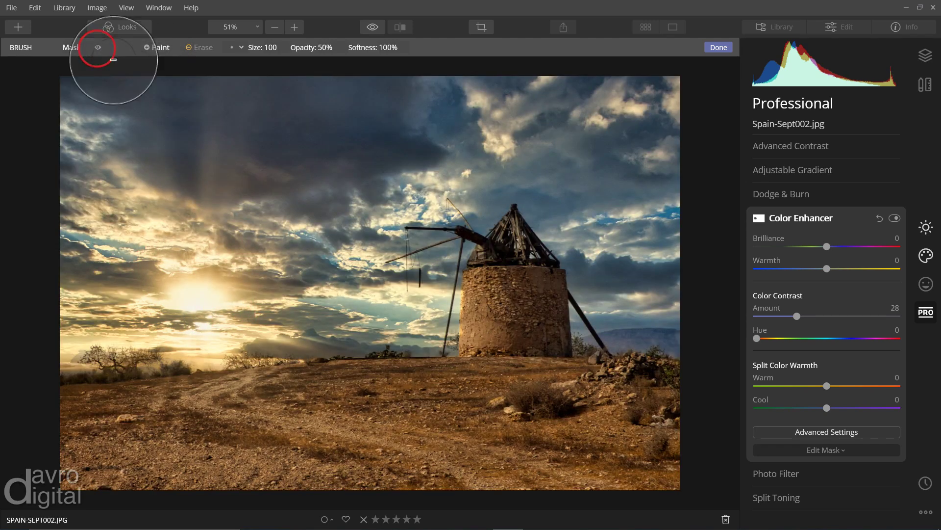
- Switch Color Enhancer off and on twice to compare the masked result
left_click(894, 218)
left_click(893, 219)
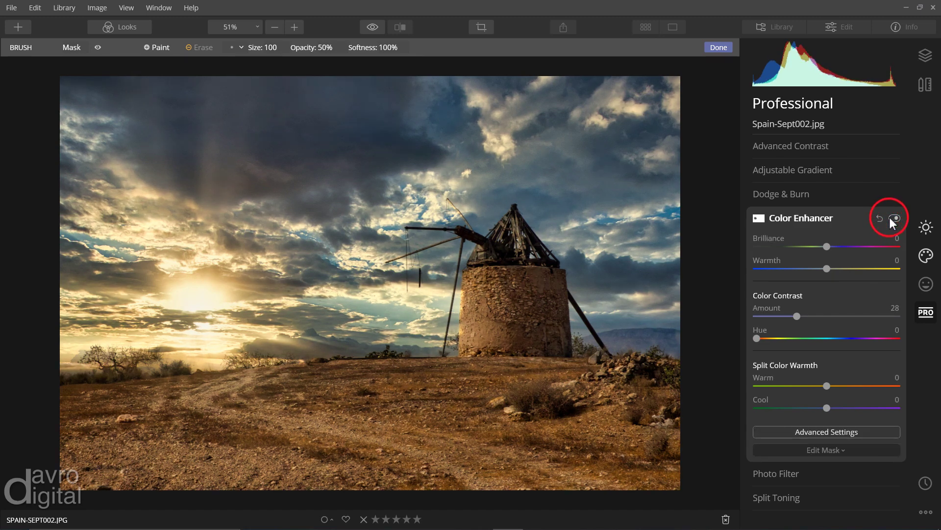
left_click(894, 218)
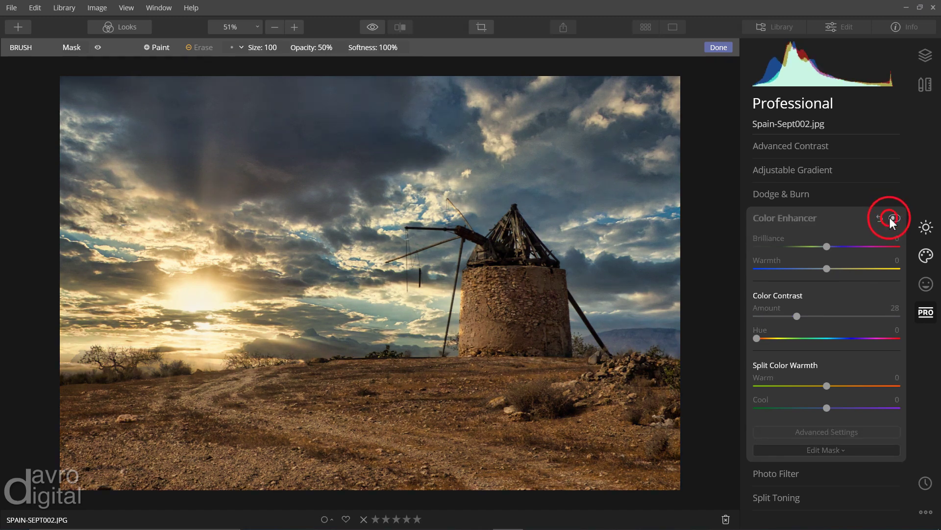
left_click(893, 218)
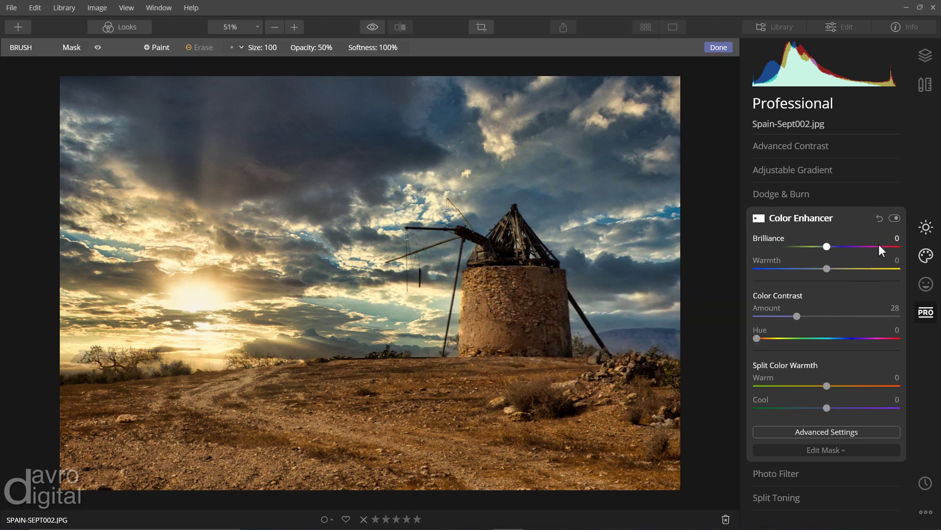
- In Layers, toggle Adjustment Layer 1 off and on to compare, then lower its Amount from 100 to 83
left_click(926, 55)
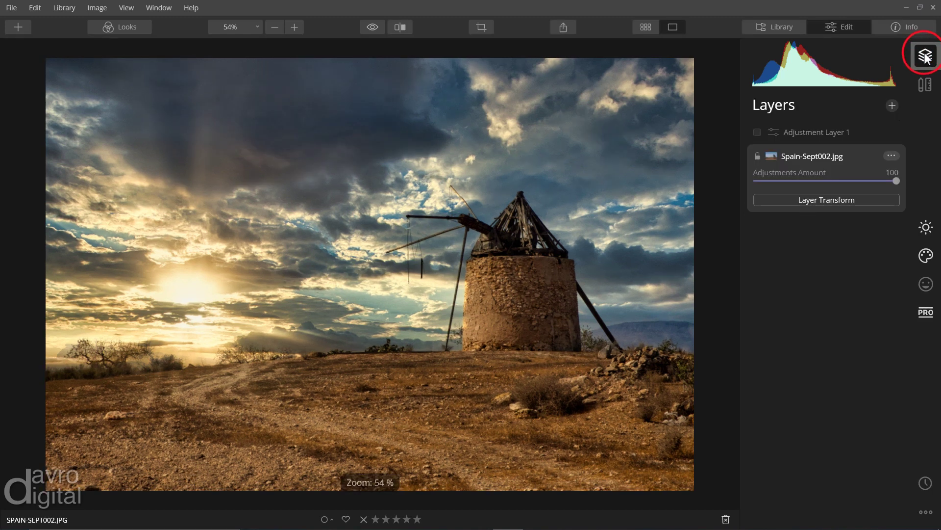
left_click(789, 132)
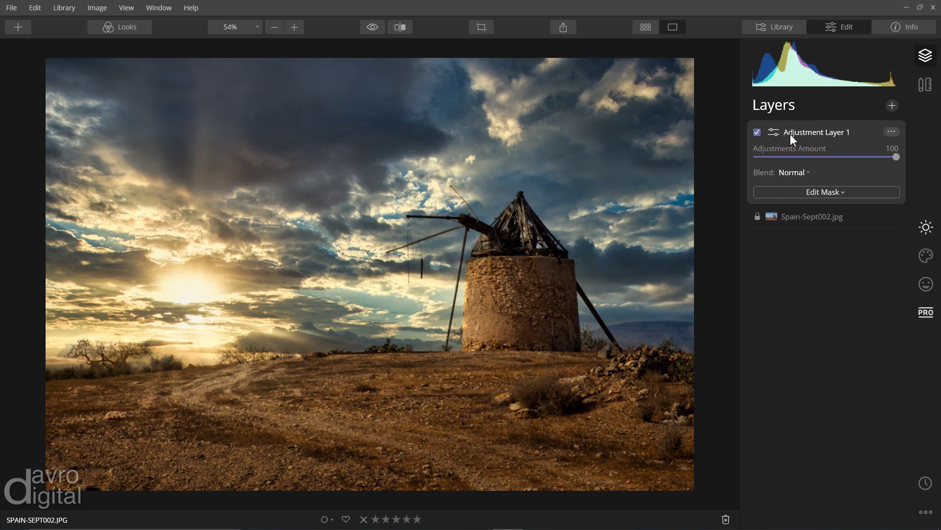
left_click(758, 130)
left_click(758, 131)
left_click_drag(892, 156, 869, 155)
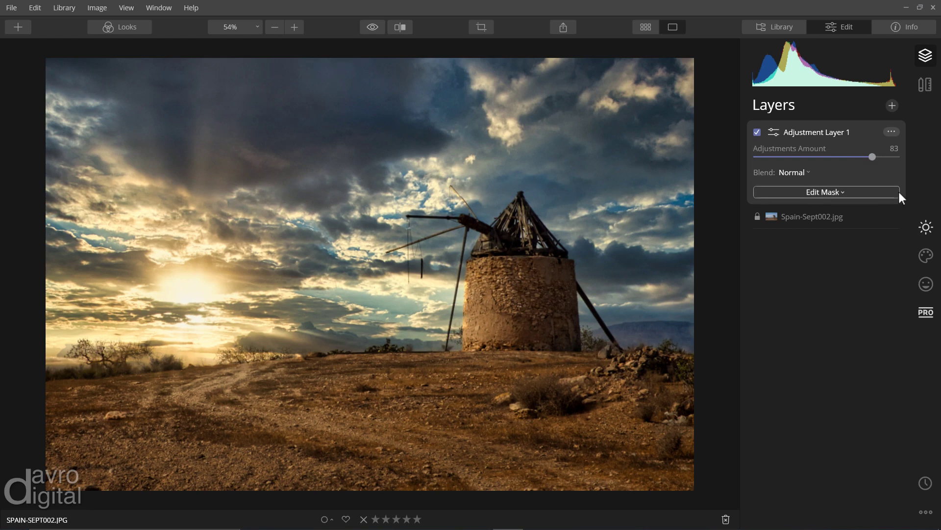
- Browse the History panel's past edits down to the Original entry, then go back to Layers
left_click(922, 483)
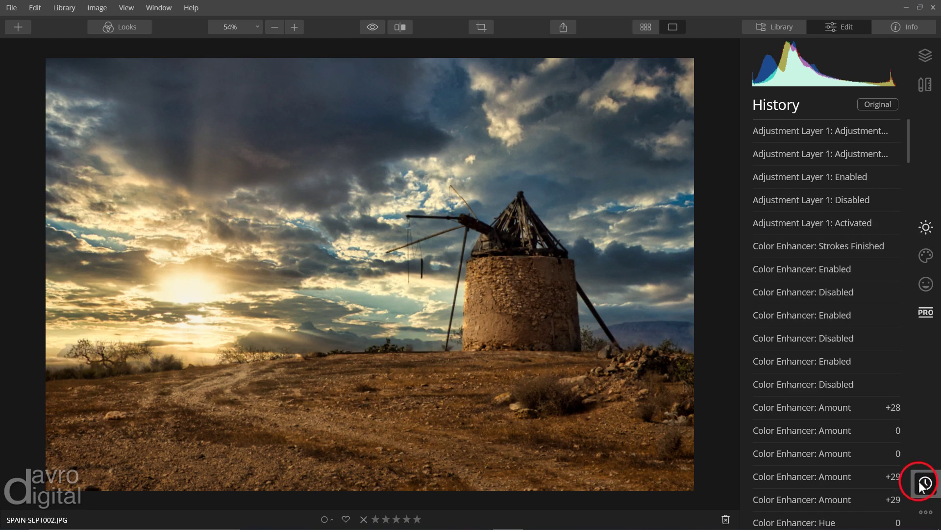
scroll(813, 337, "down", 4)
scroll(813, 337, "down", 12)
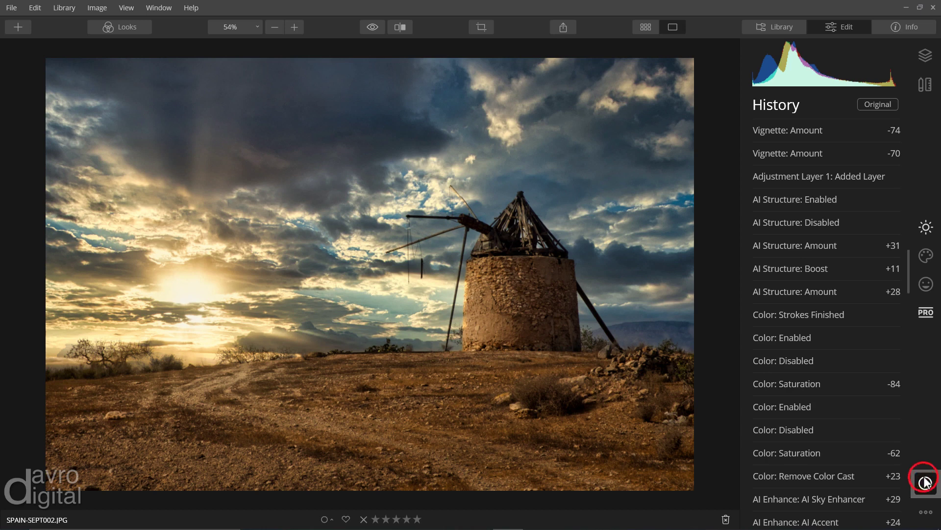
left_click(925, 55)
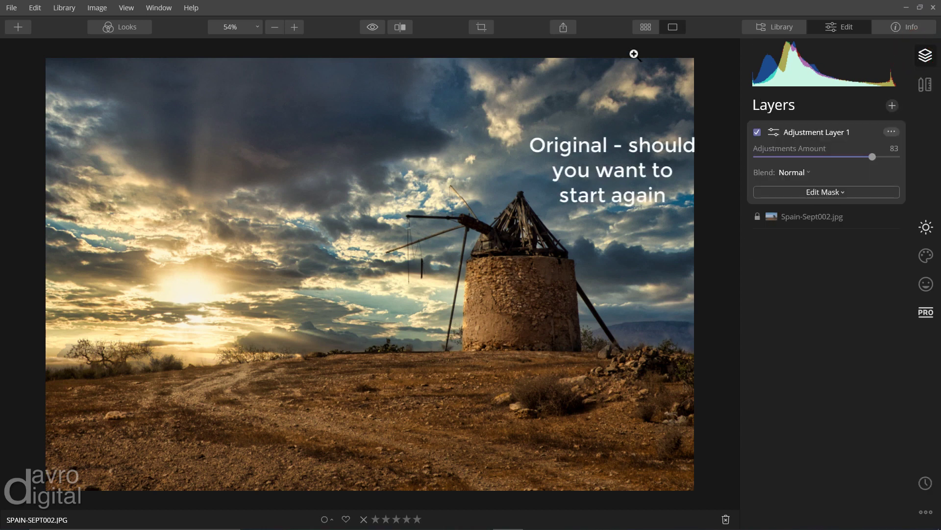
left_click(399, 27)
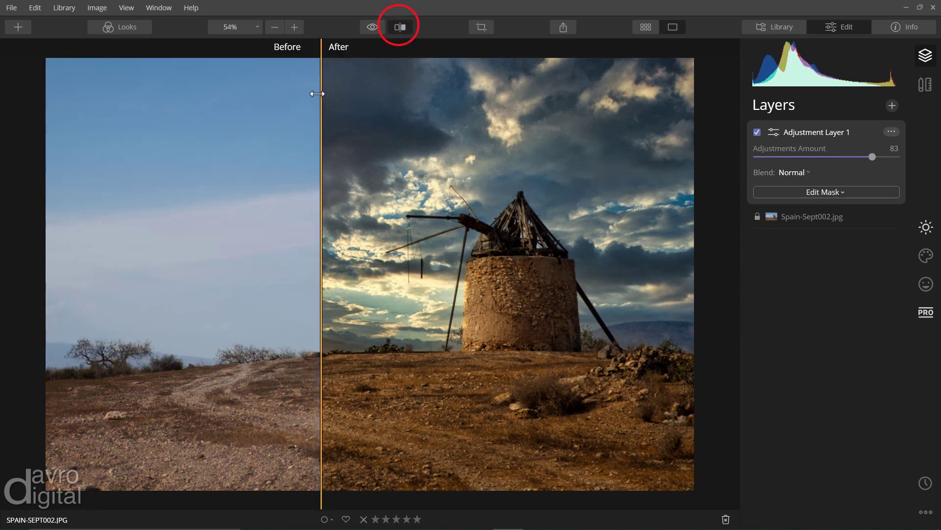
mouse_move(320, 93)
left_mouse_down()
mouse_move(74, 88)
mouse_move(647, 126)
mouse_move(630, 126)
left_mouse_up()
left_click_drag(533, 127, 553, 125)
left_click(401, 28)
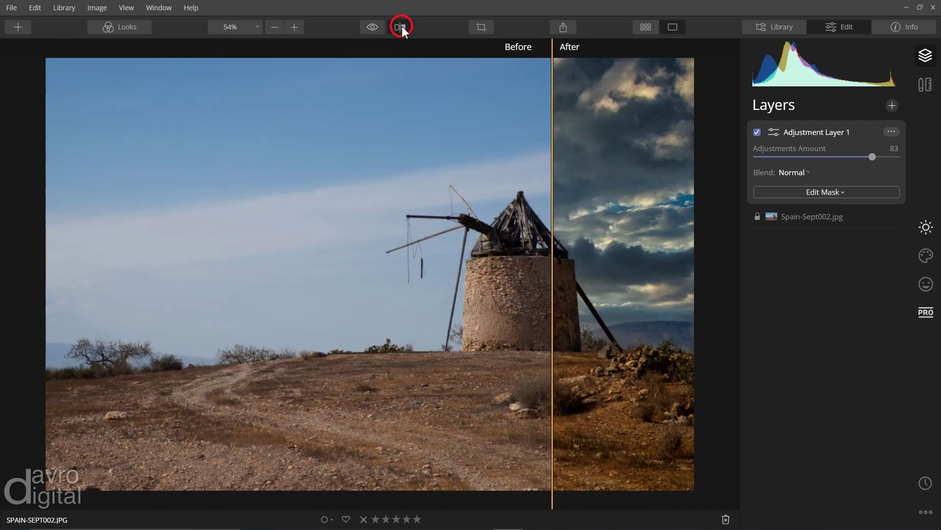
left_click(373, 27)
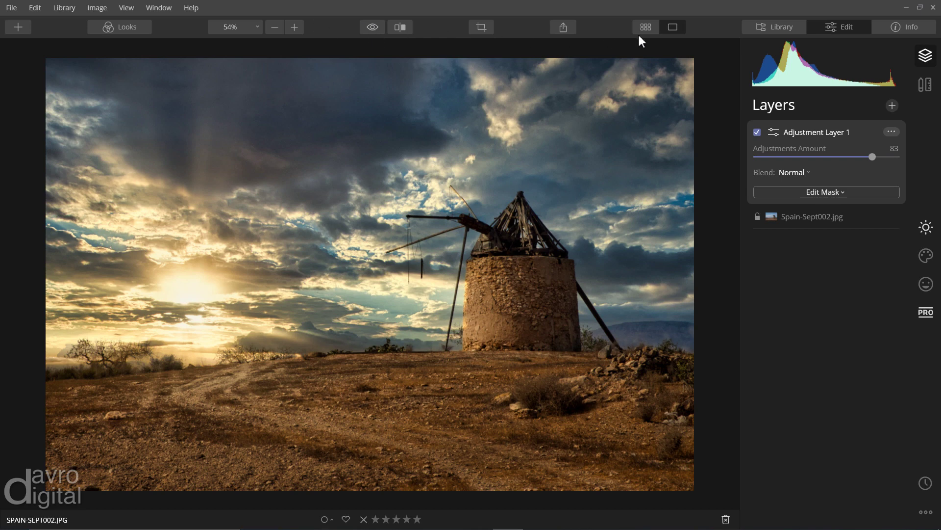
- Hide the Edit sidebar so the finished windmill sunset photo fills the workspace
left_click(836, 24)
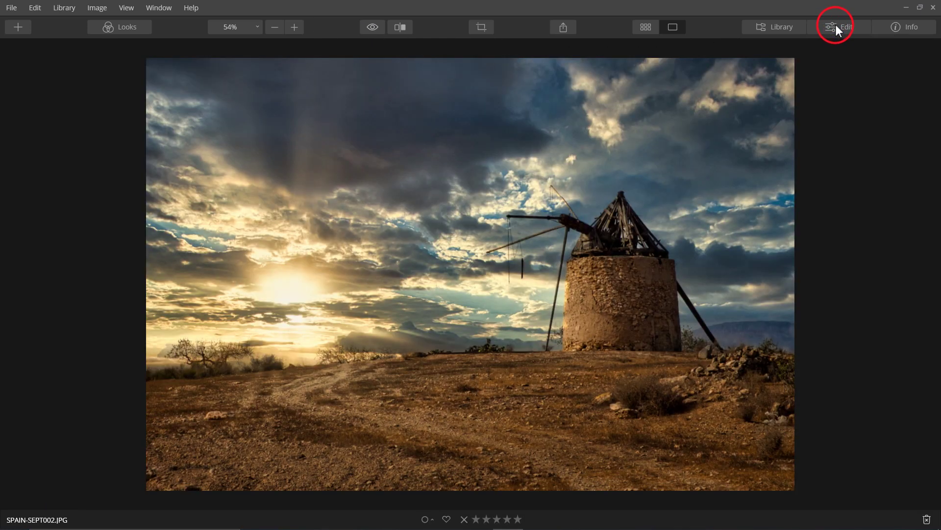